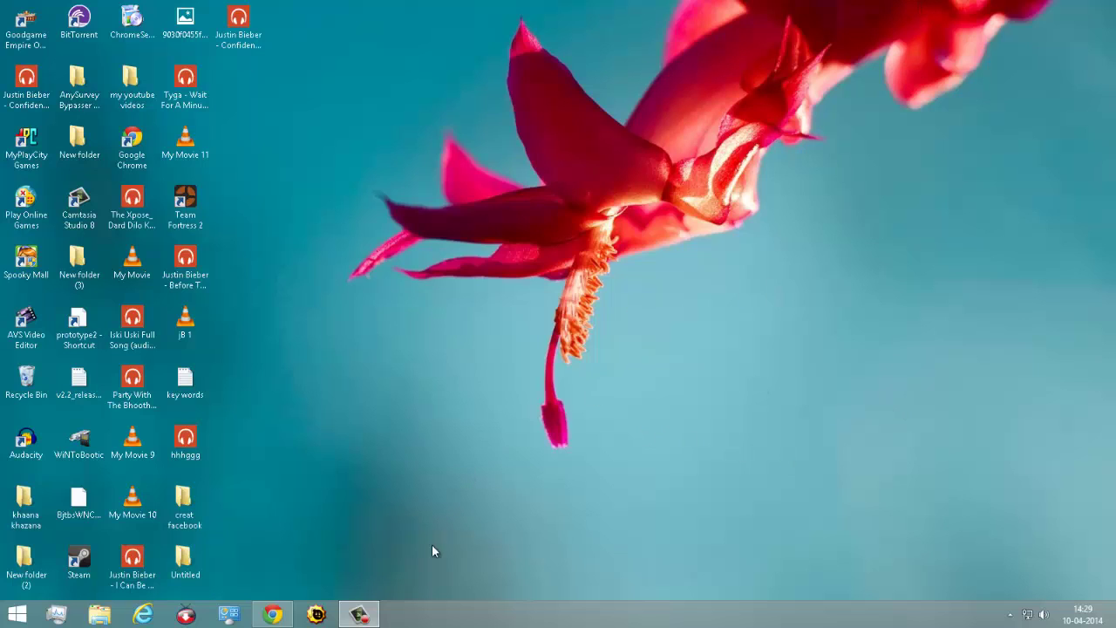
Step: Bring up the Google Accounts sign-up form in Chrome
left_click(359, 615)
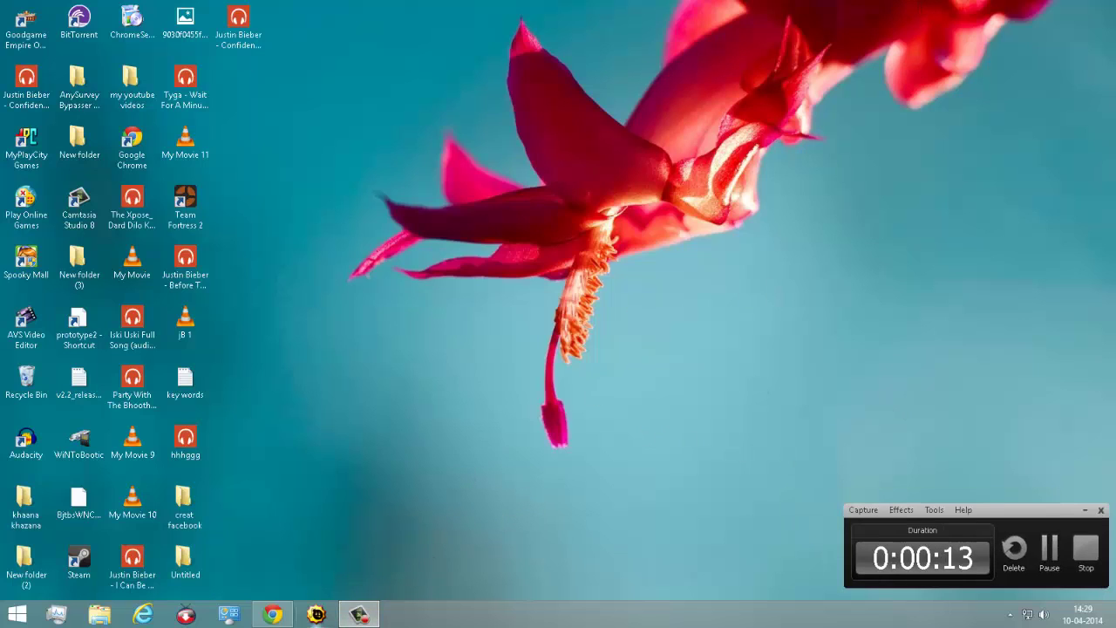
left_click(290, 619)
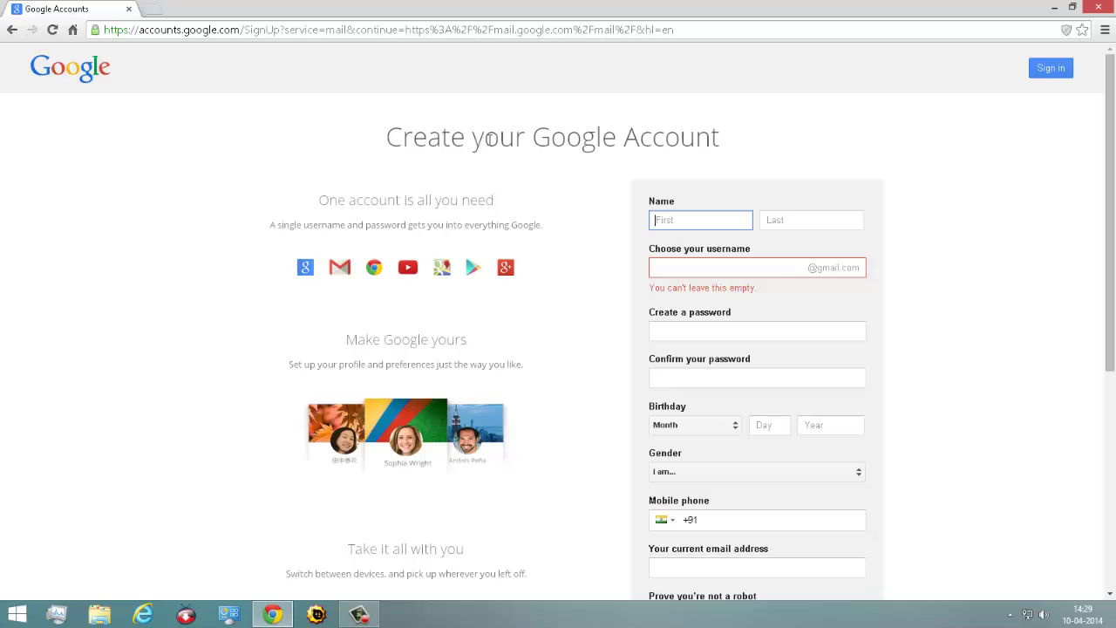
left_click_drag(715, 139, 361, 166)
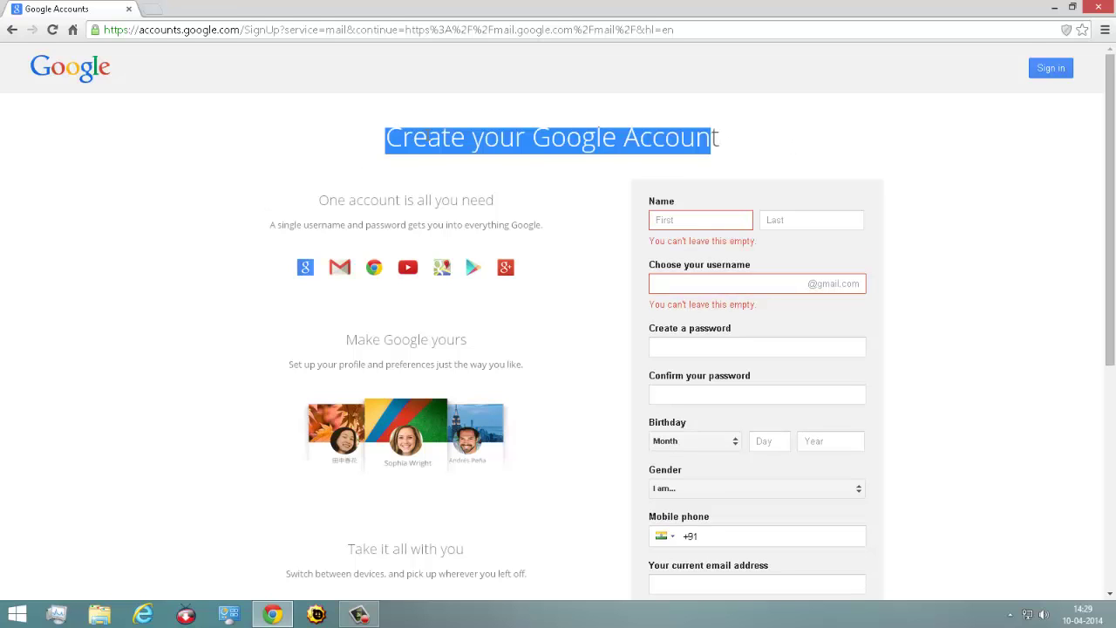
left_click(723, 253)
left_click(714, 223)
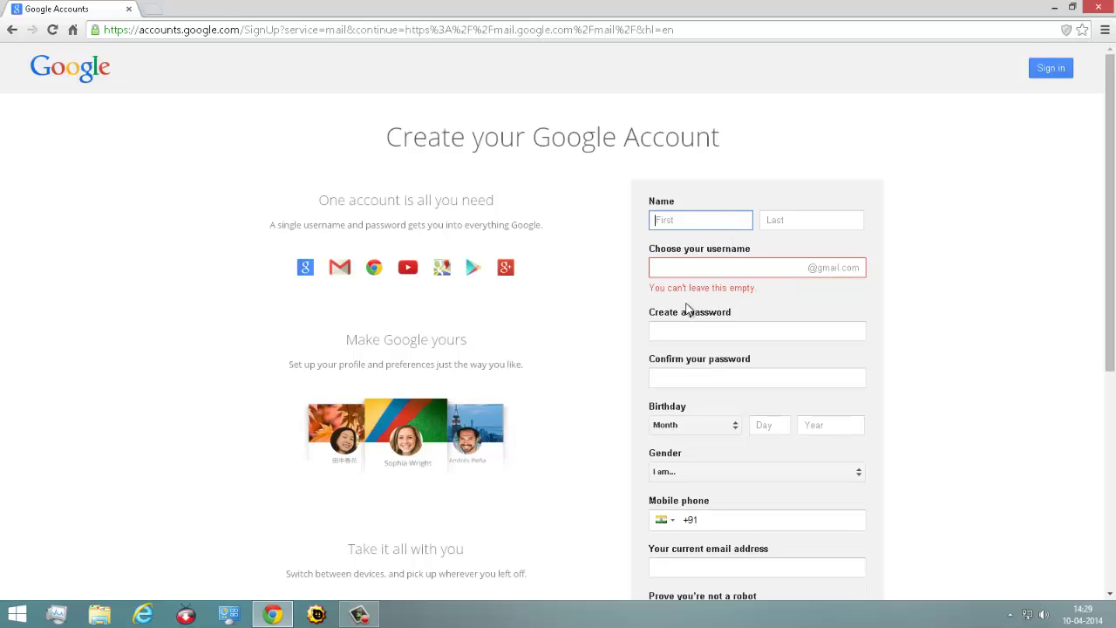
left_click(801, 223)
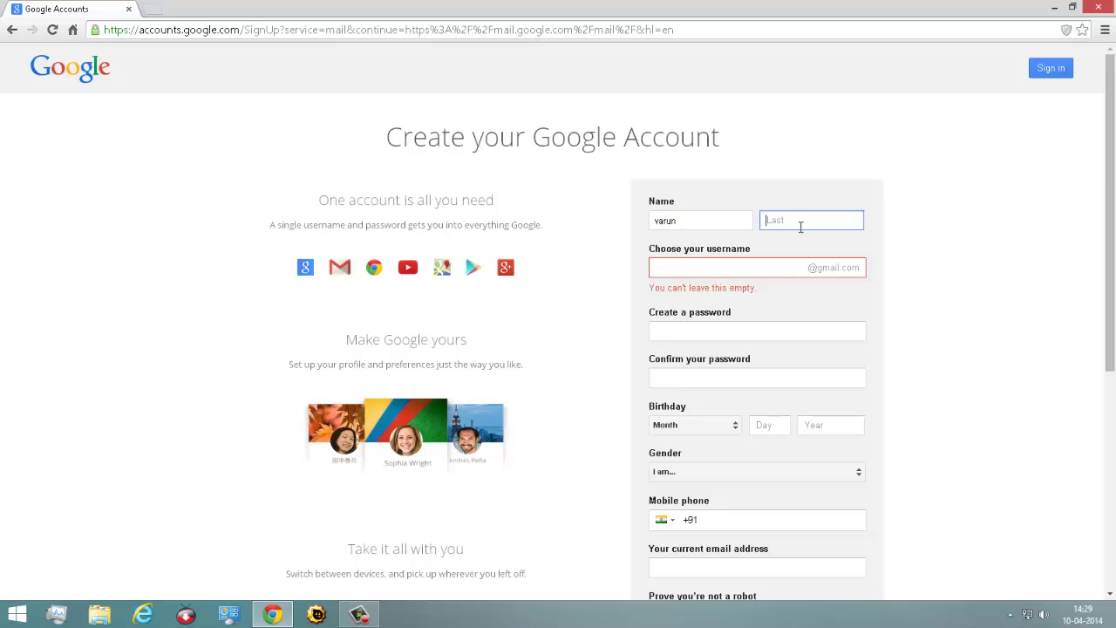
type("manat")
key("BackSpace")
key("BackSpace")
key("BackSpace")
key("BackSpace")
key("BackSpace")
left_click(690, 264)
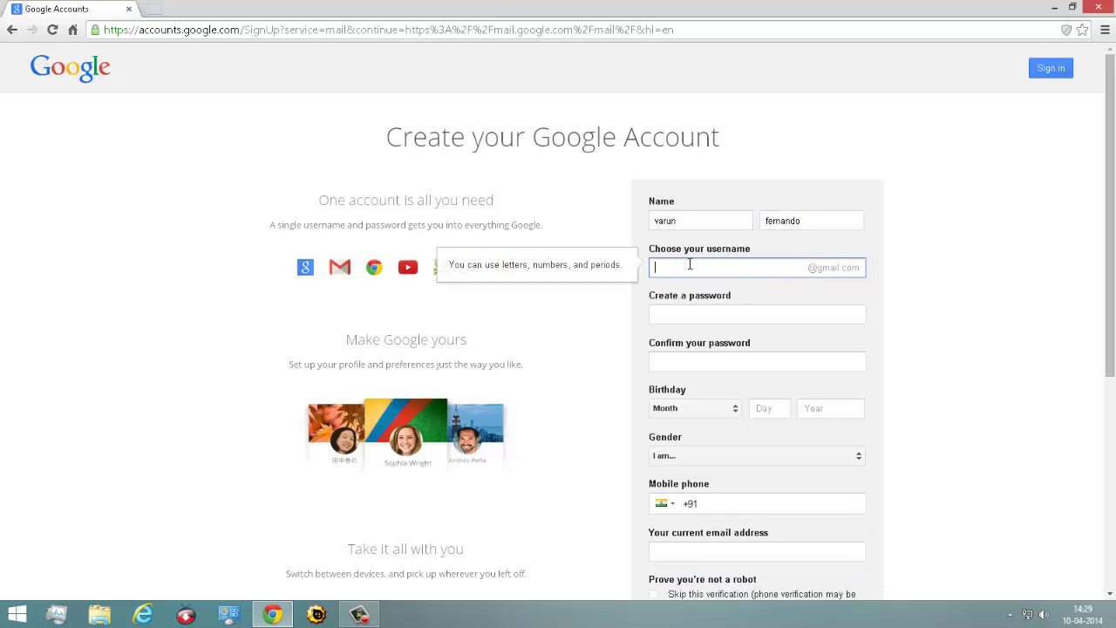
type("bv")
key("BackSpace")
left_click(687, 331)
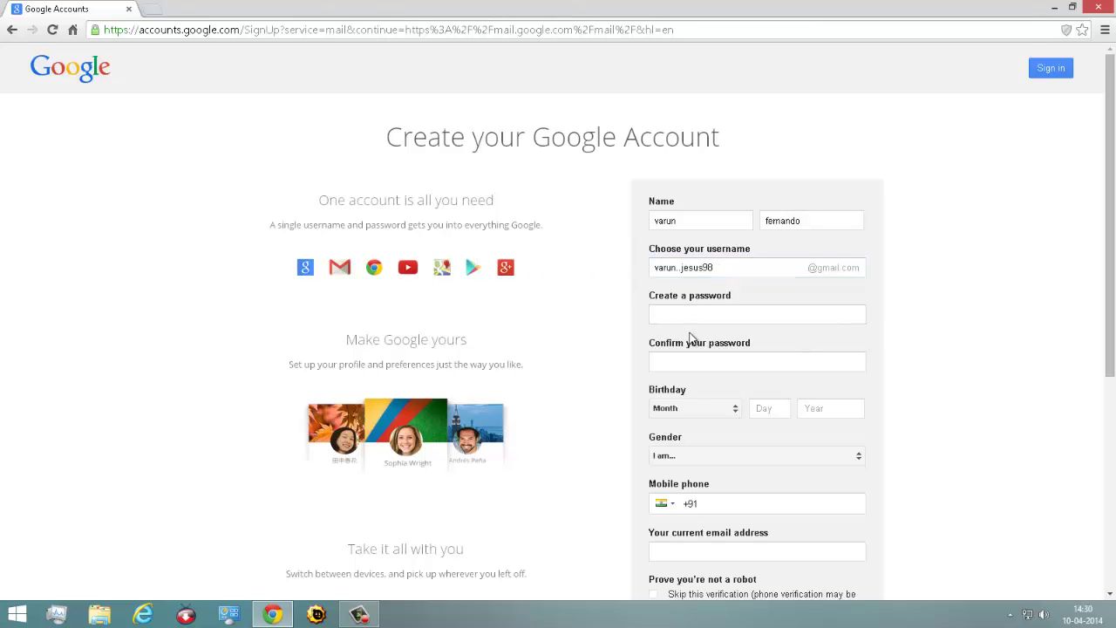
left_click(679, 267)
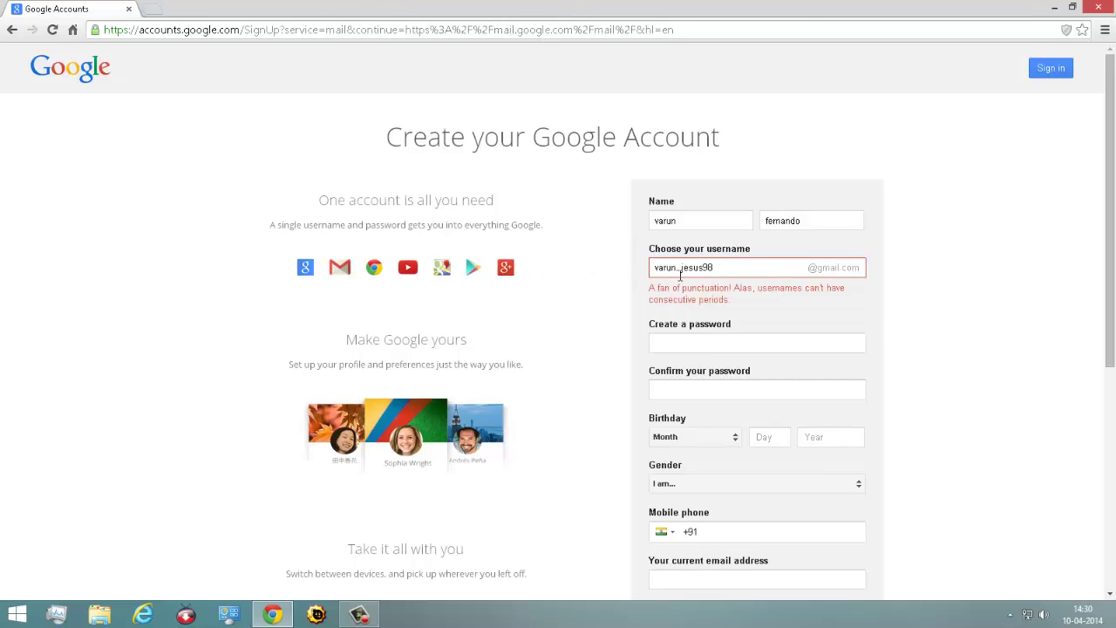
key("BackSpace")
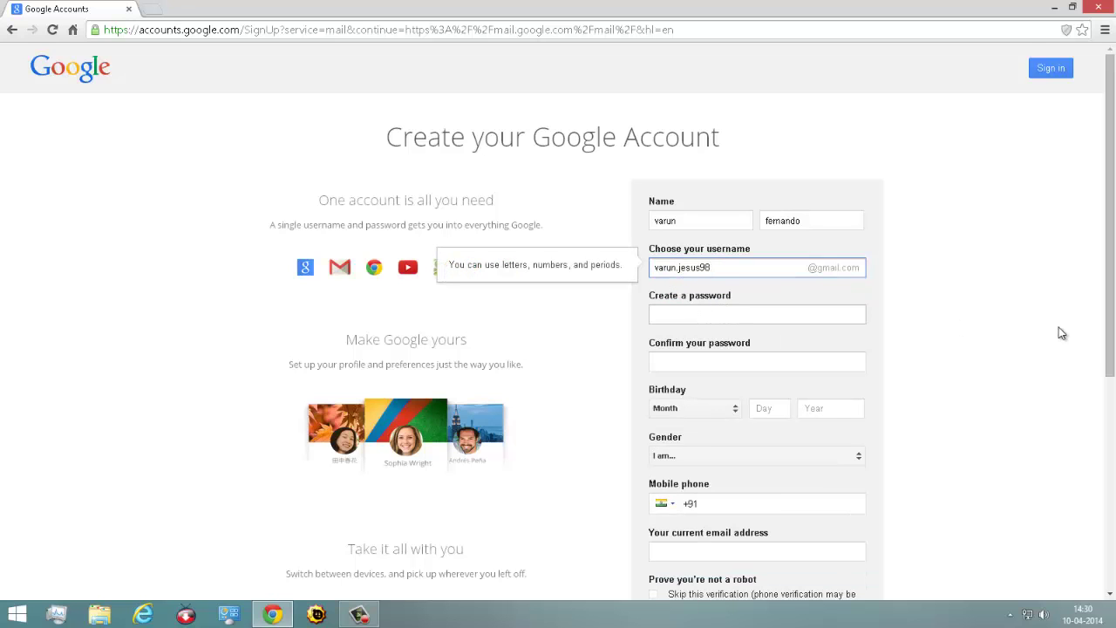
left_click(1052, 328)
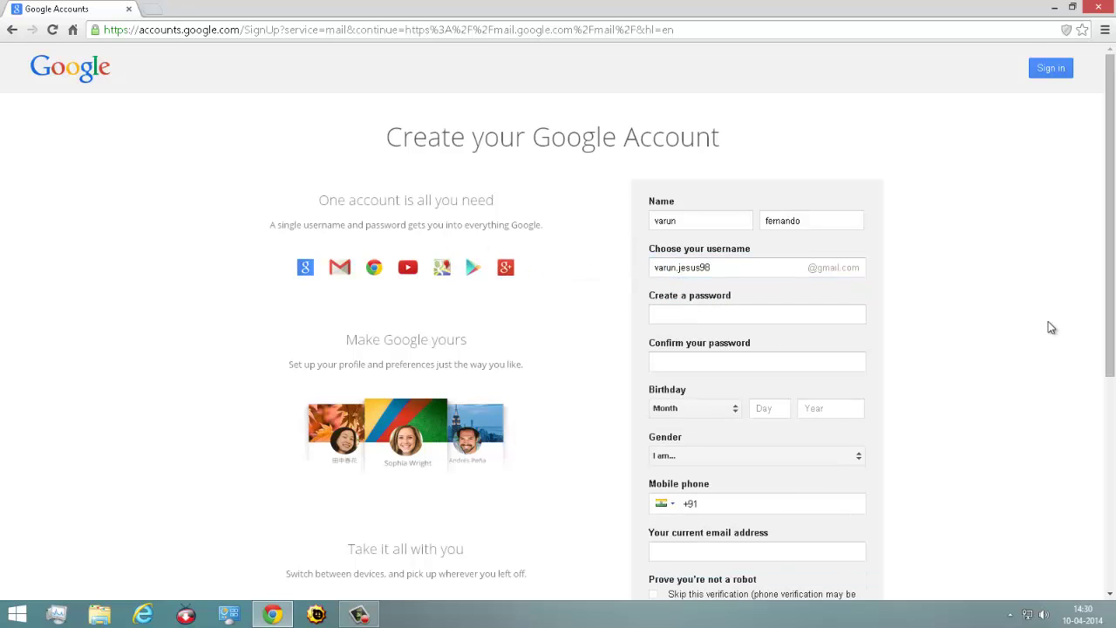
Step: Create the account password and type it again in the confirmation field
left_click(795, 319)
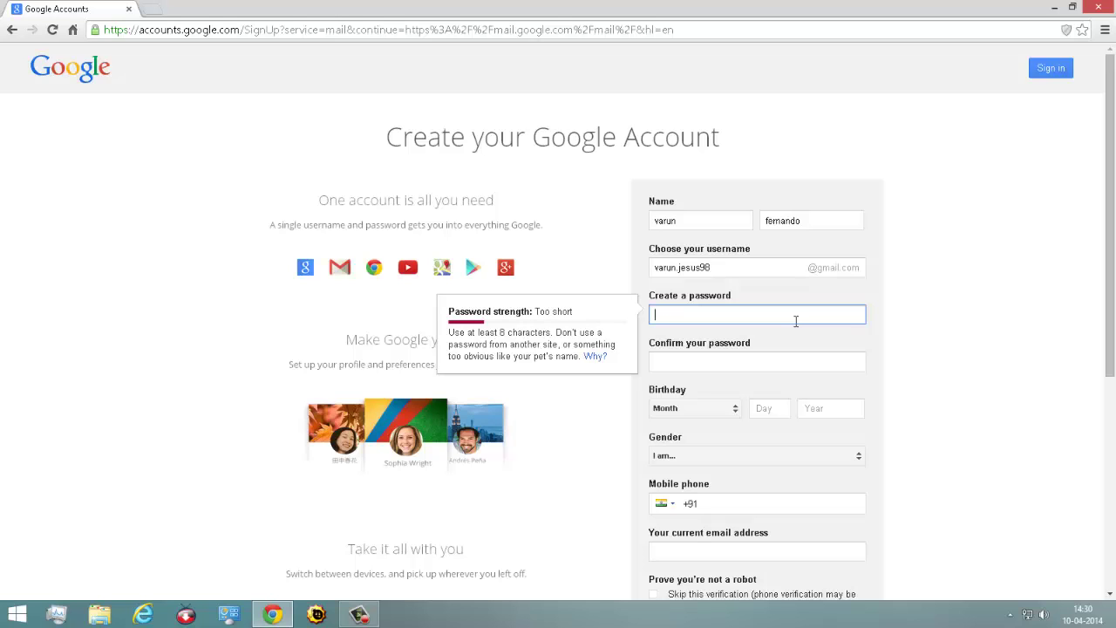
type("v")
key("BackSpace")
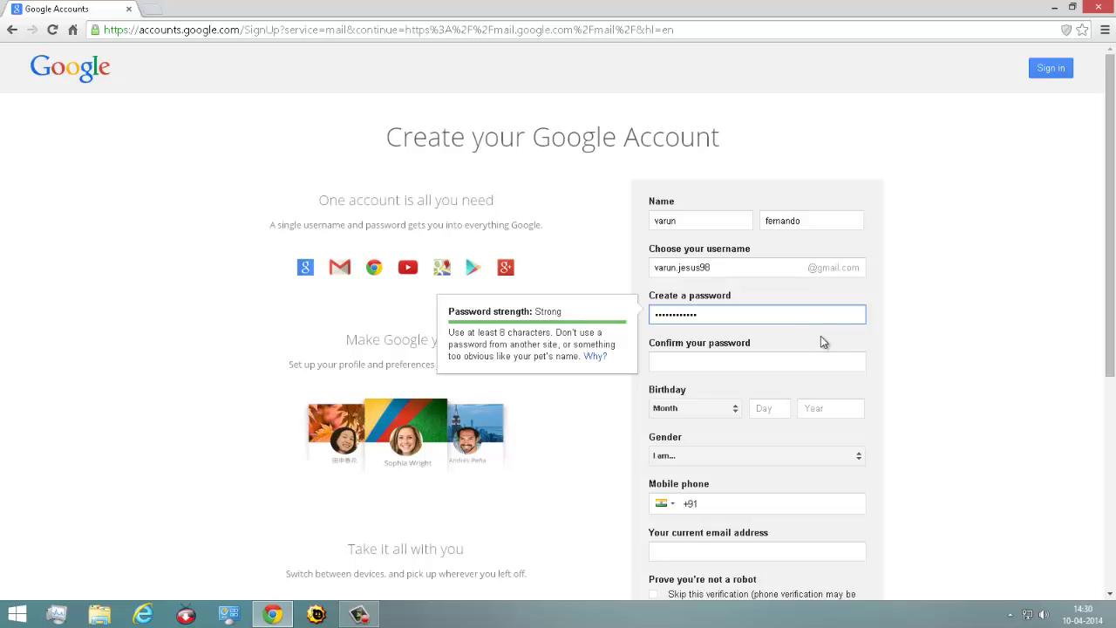
left_click(971, 361)
left_click(758, 368)
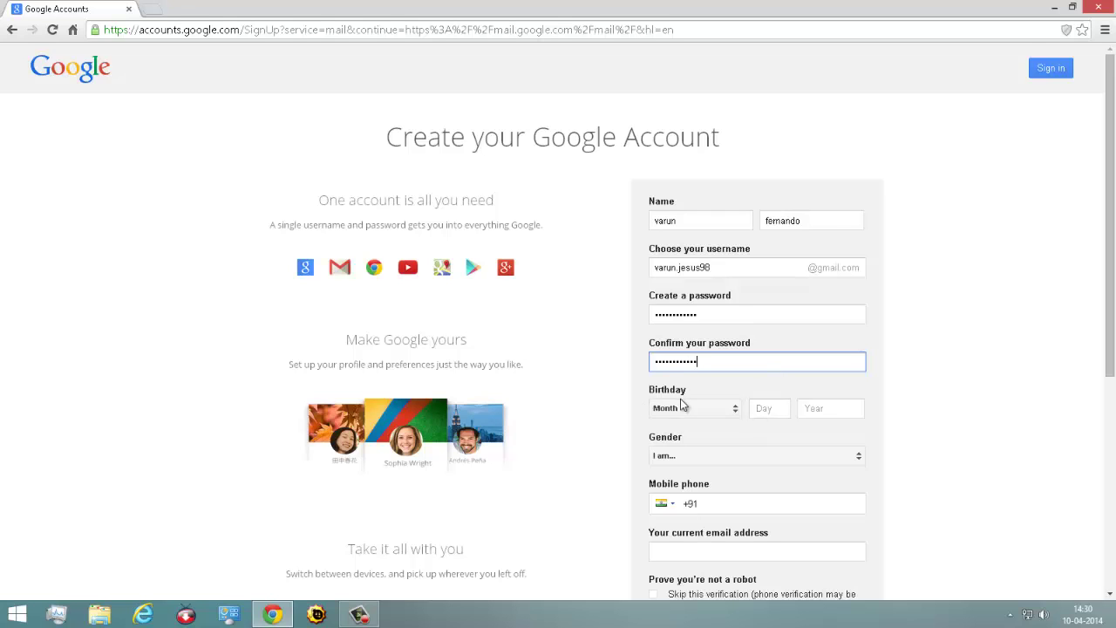
left_click(735, 408)
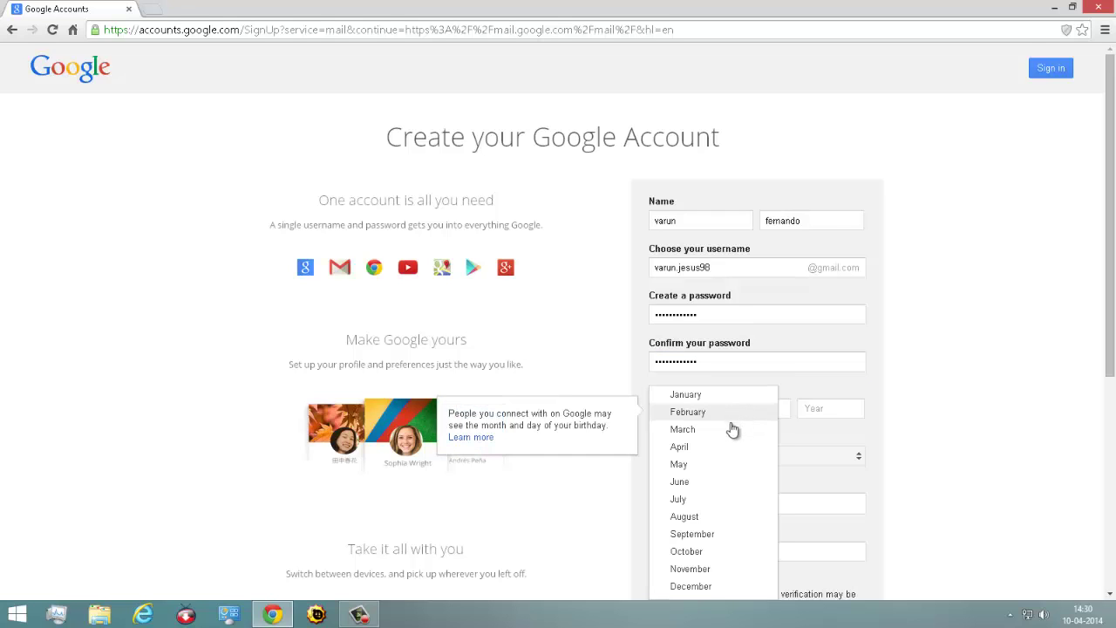
left_click(711, 503)
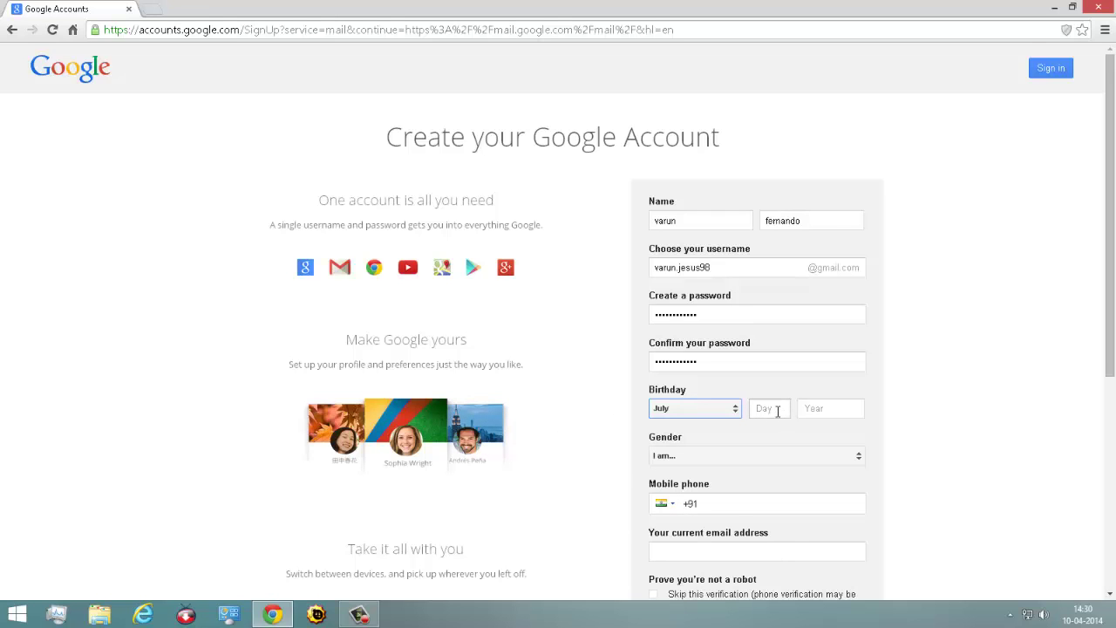
left_click(778, 412)
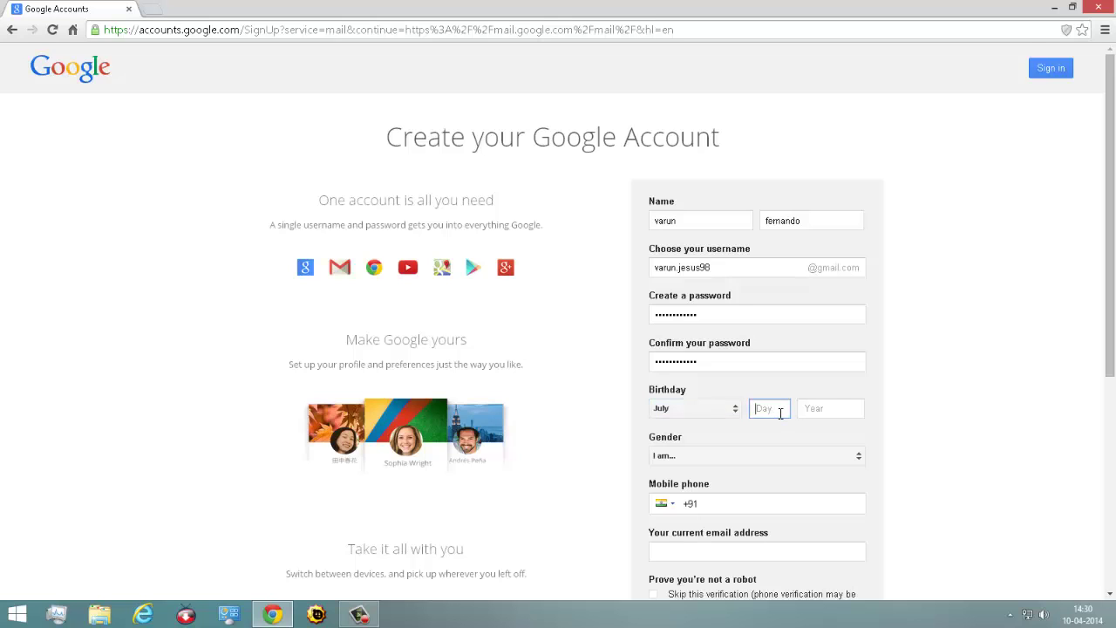
type("02")
left_click(819, 413)
type("199")
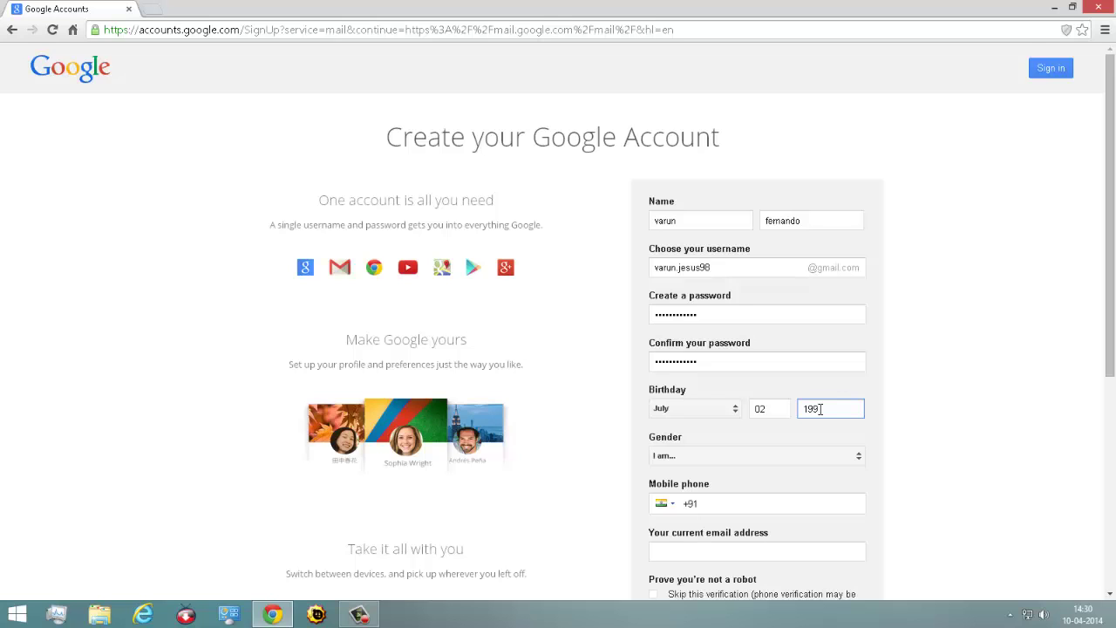
type("4")
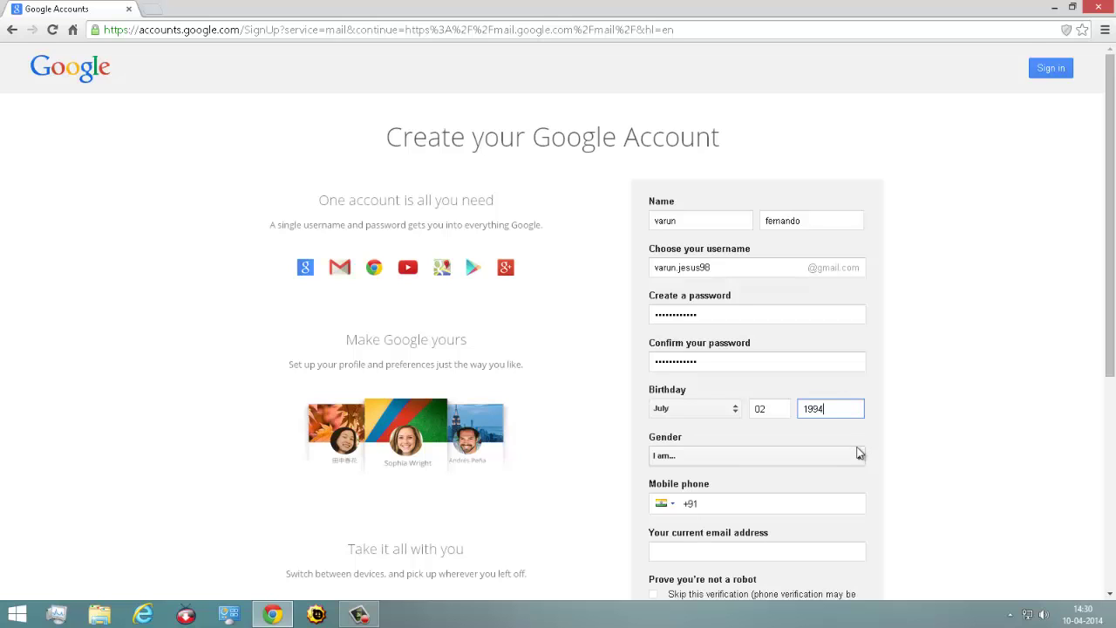
left_click(855, 458)
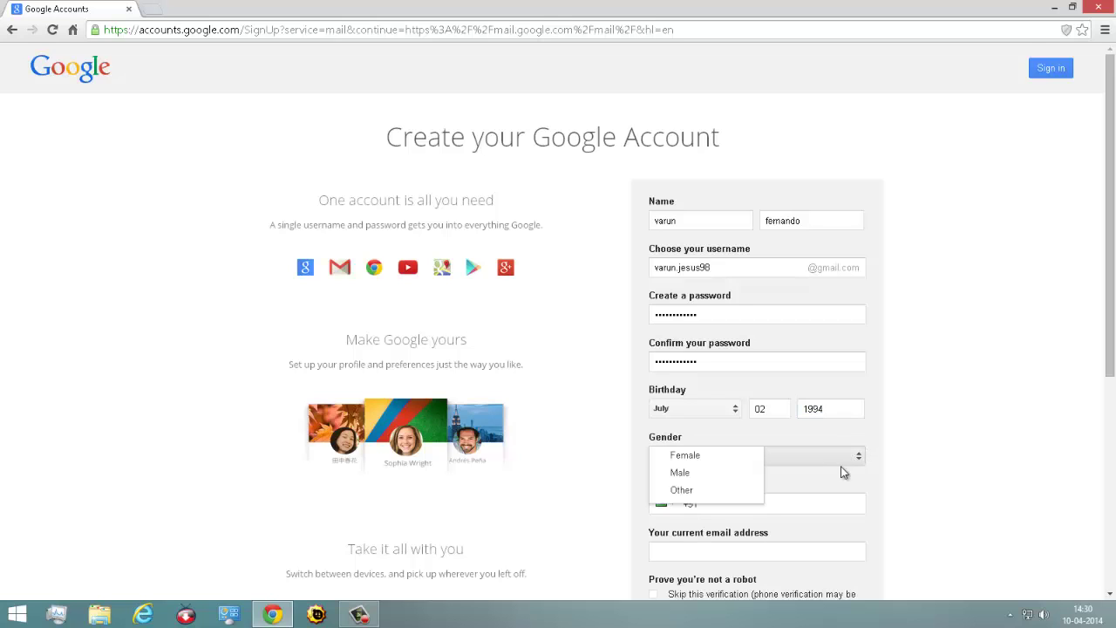
left_click(715, 472)
left_click(720, 505)
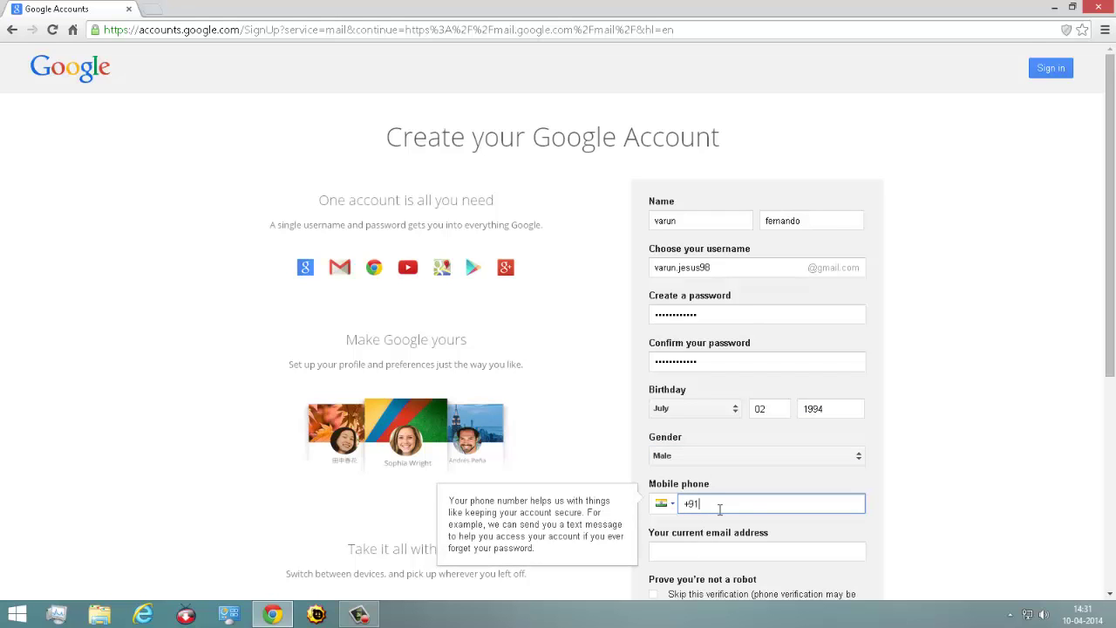
type("916")
key("BackSpace")
key("BackSpace")
key("BackSpace")
type("5")
key("BackSpace")
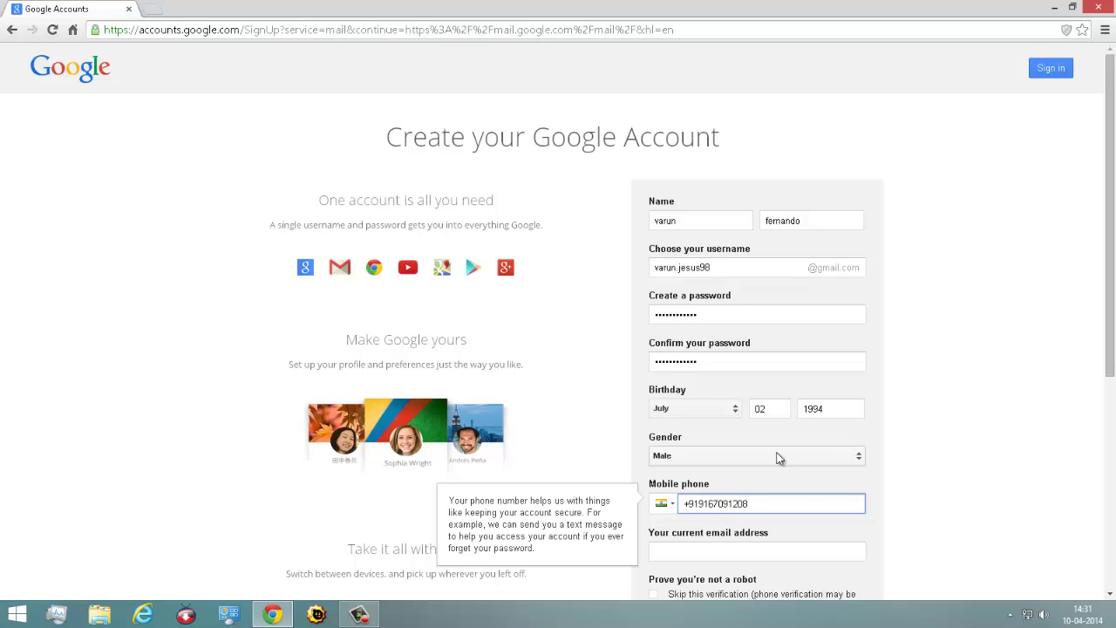
Step: Tick 'Skip this verification' to bypass the captcha robot check
left_click(670, 550)
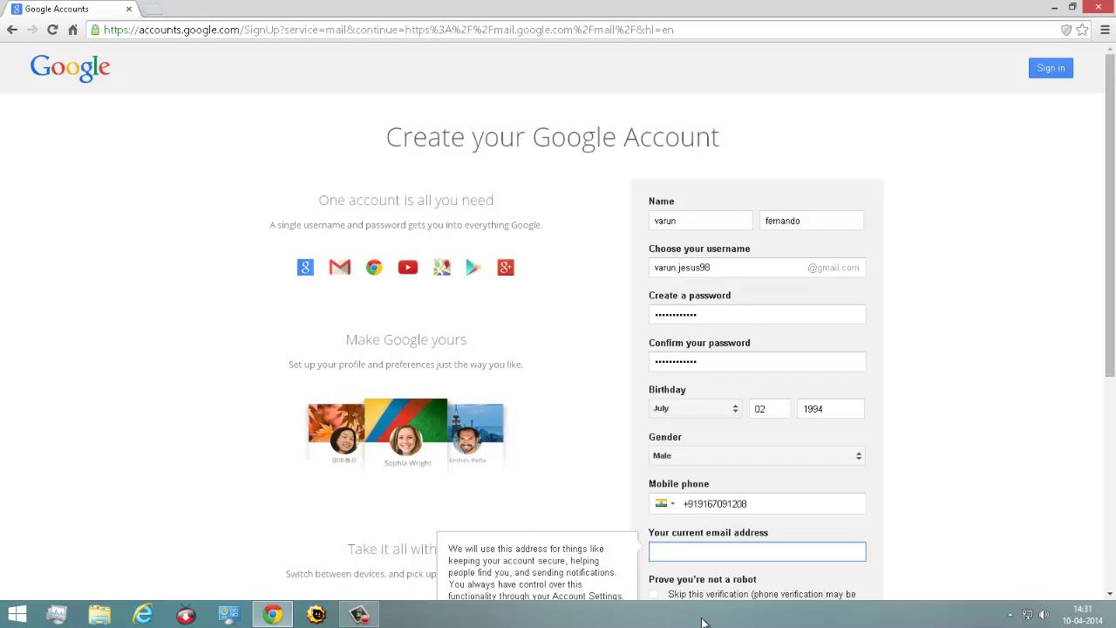
scroll(794, 547, "down", 2)
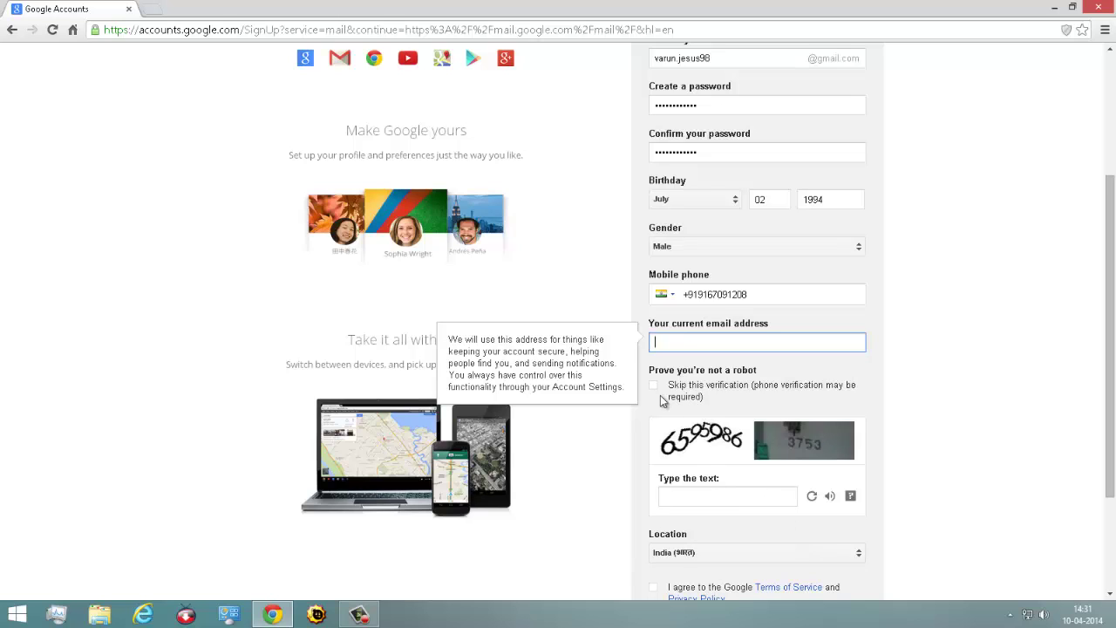
left_click(658, 389)
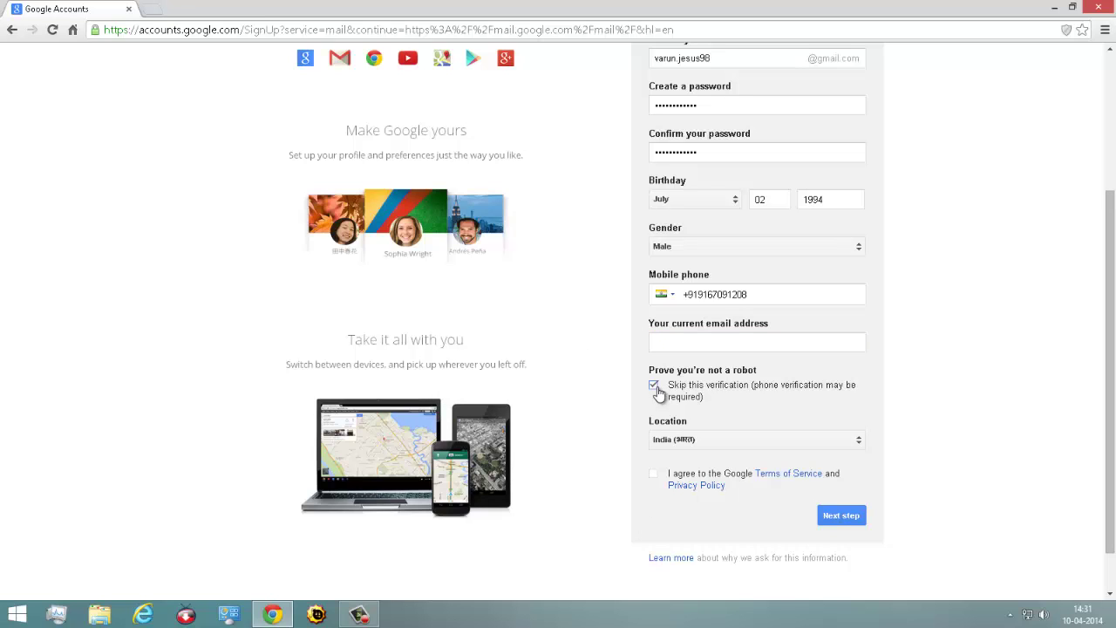
left_click(658, 393)
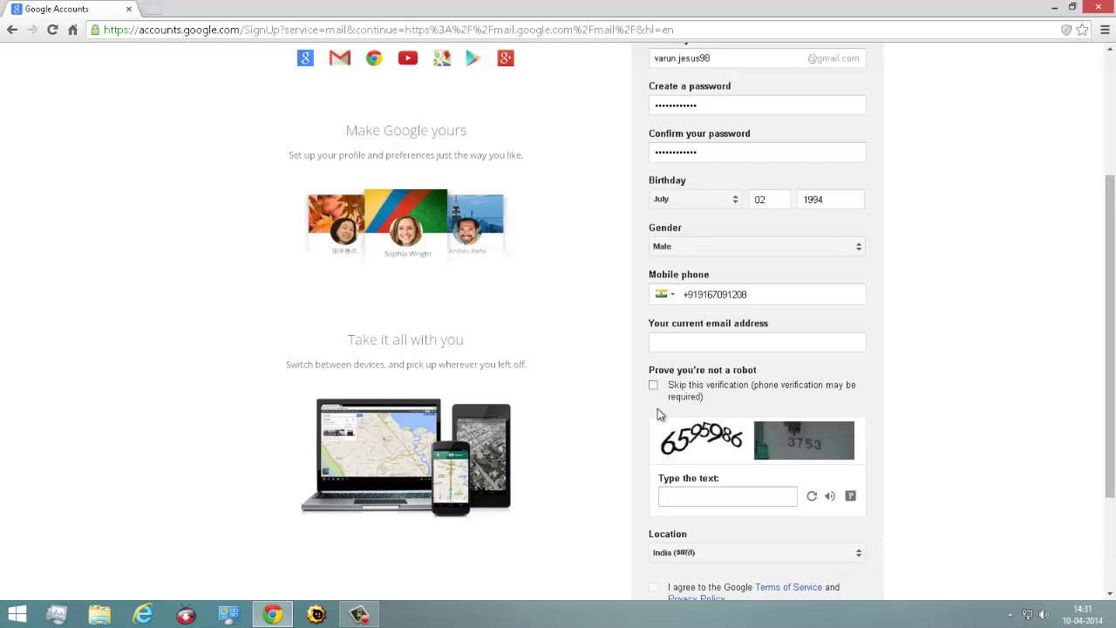
left_click(654, 389)
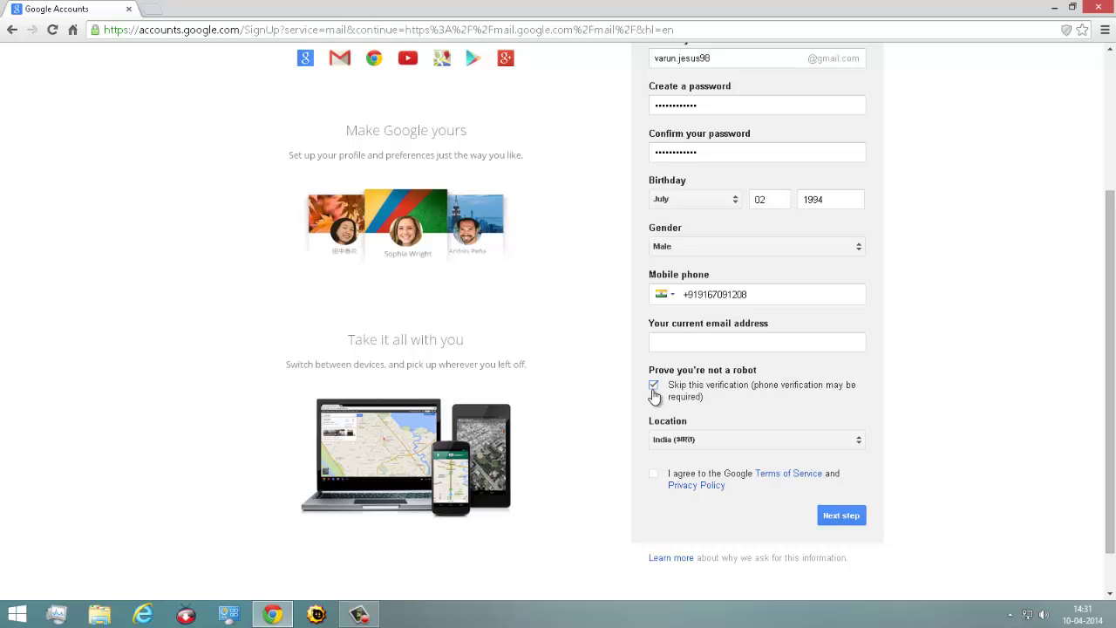
left_click(653, 389)
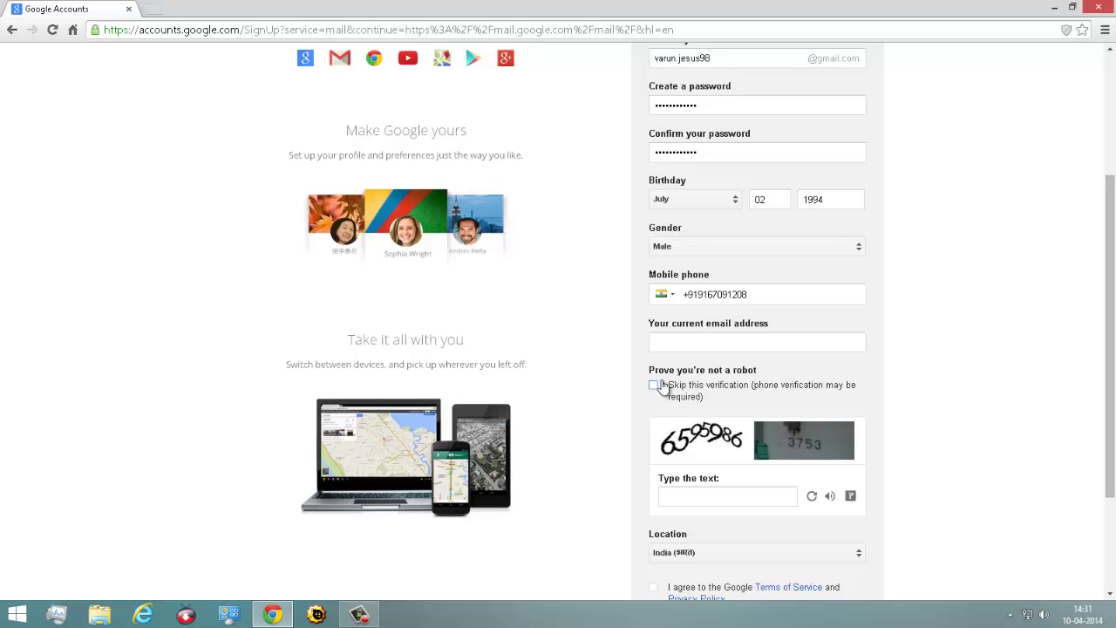
left_click(654, 387)
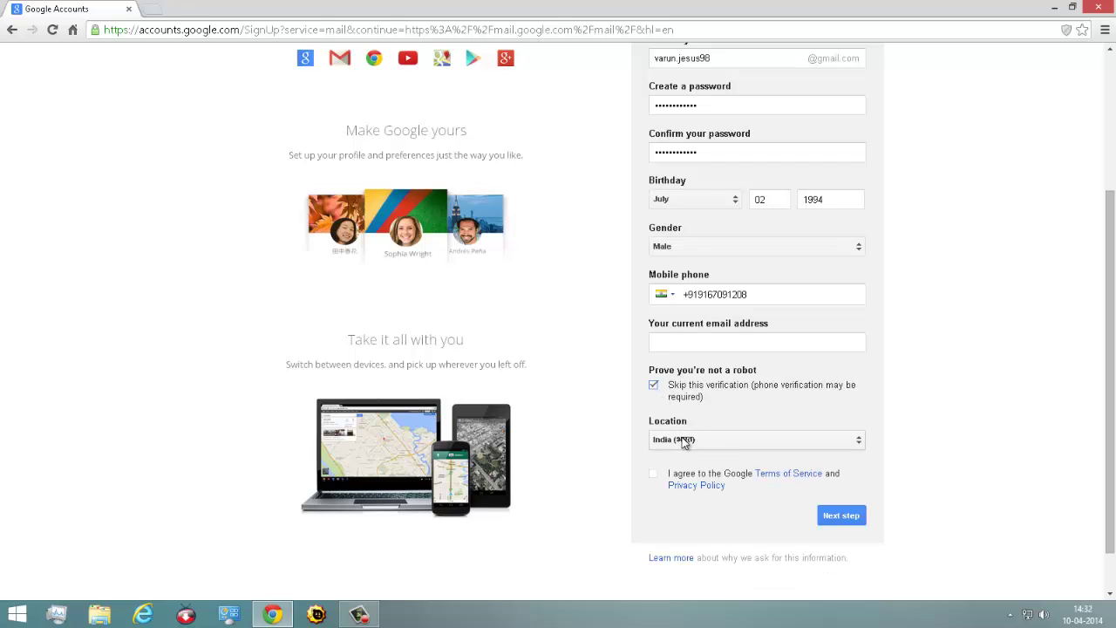
Step: Keep India as location, agree to the Terms of Service, and leave the captcha skipped
left_click(683, 442)
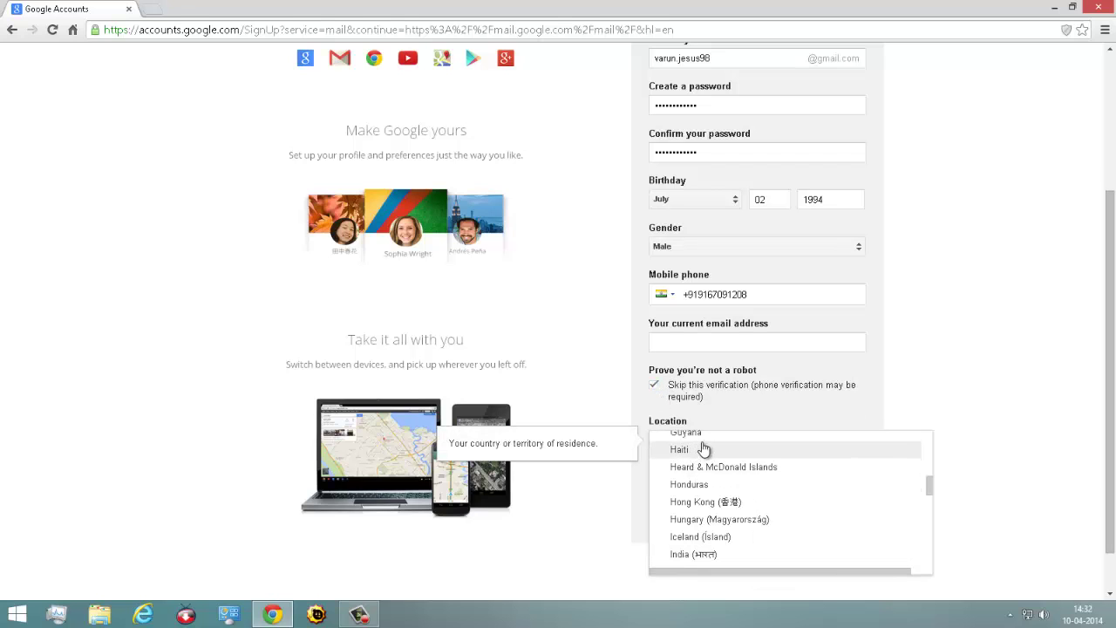
left_click(893, 415)
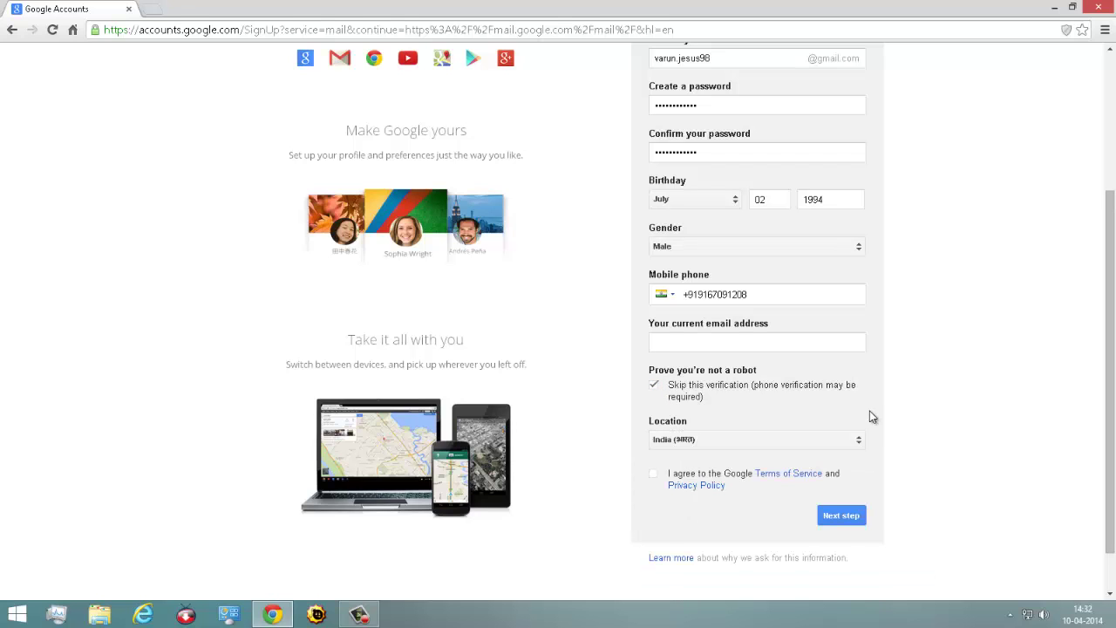
left_click(652, 475)
left_click(654, 384)
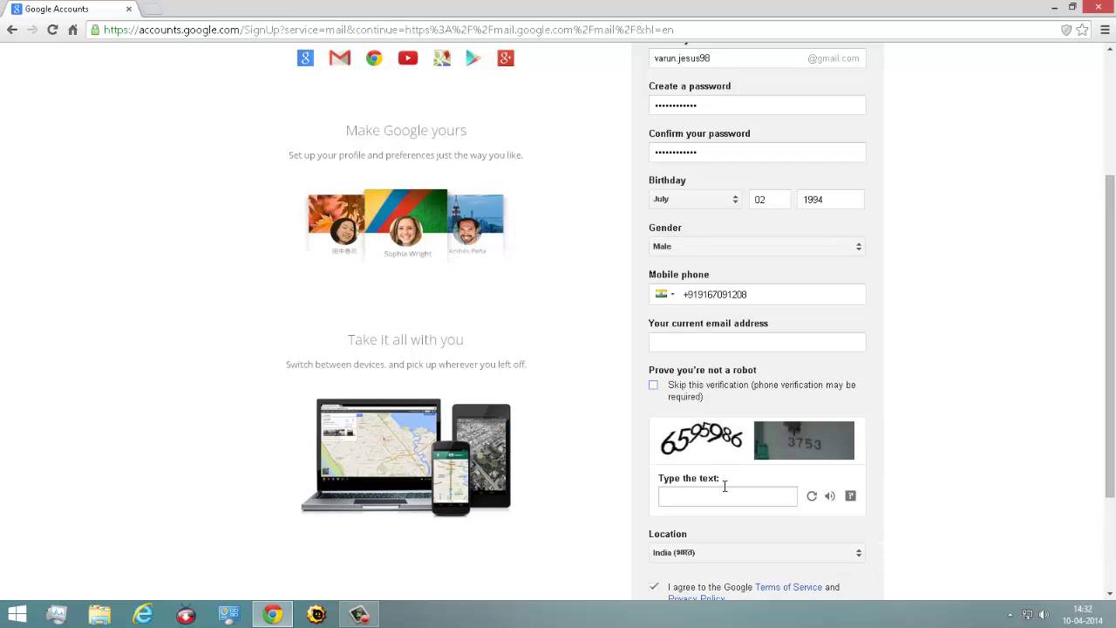
left_click(724, 488)
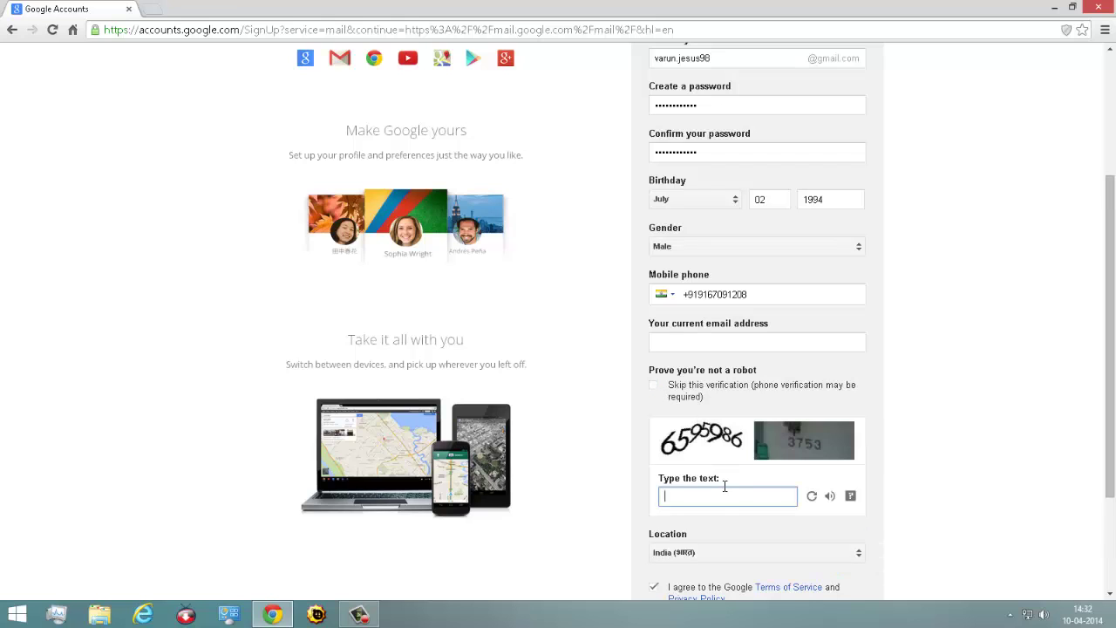
left_click(653, 384)
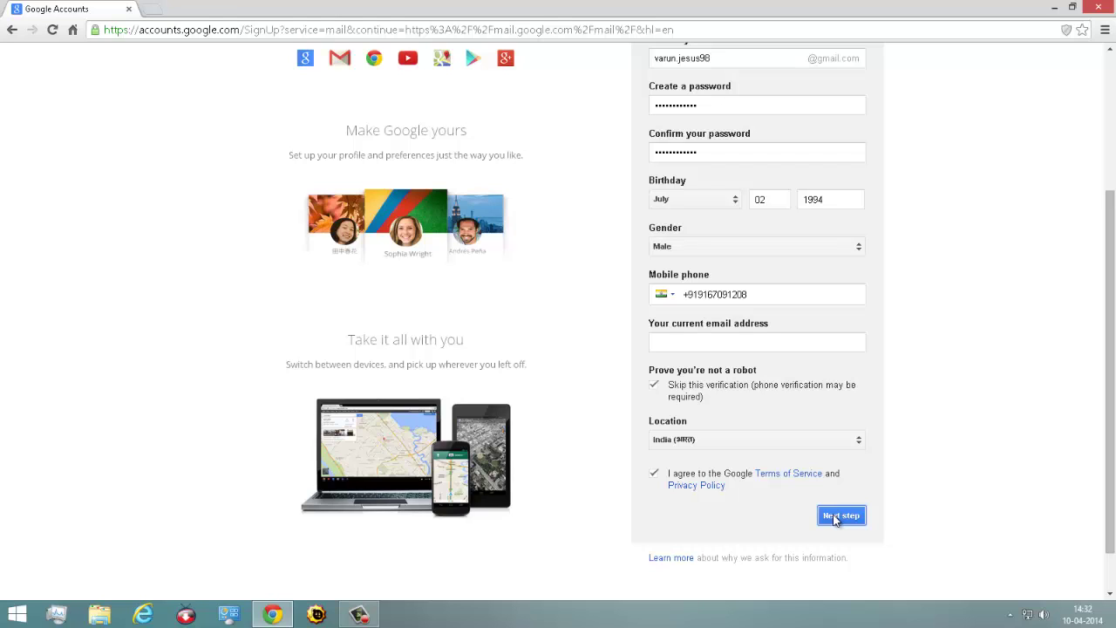
Step: Submit the sign-up form and choose to receive the verification code by text message
left_click(834, 517)
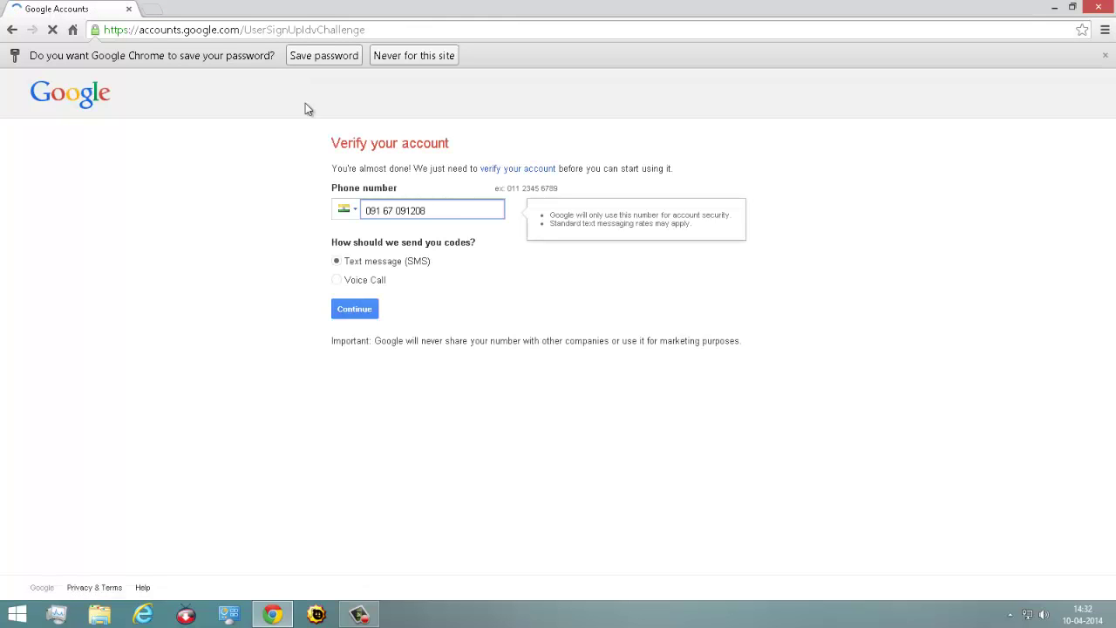
left_click(85, 148)
left_click_drag(331, 168, 387, 171)
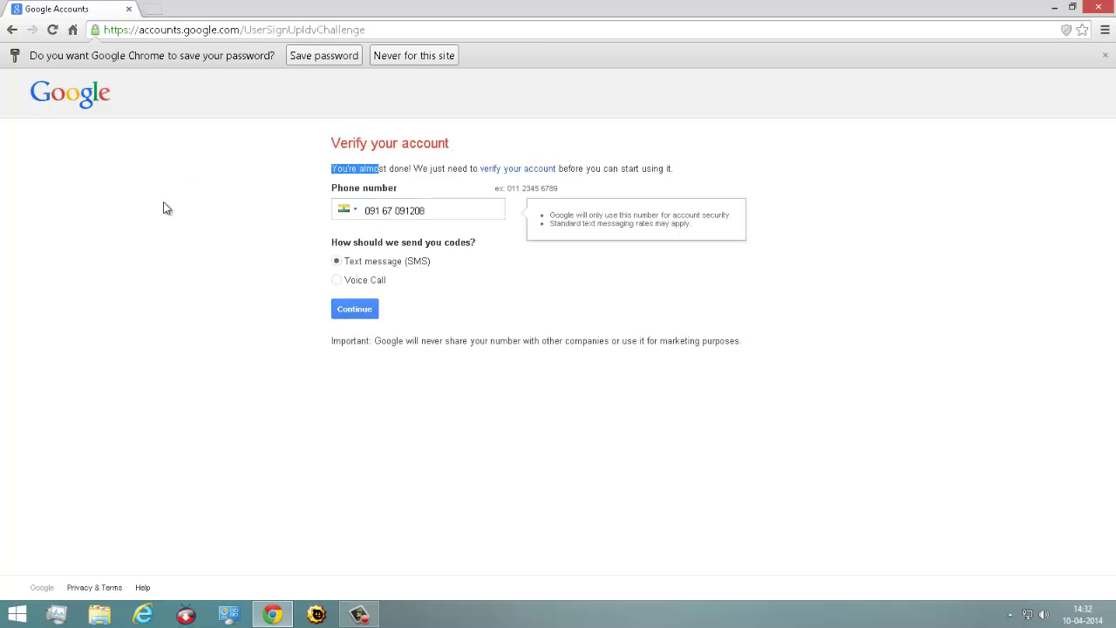
left_click(197, 217)
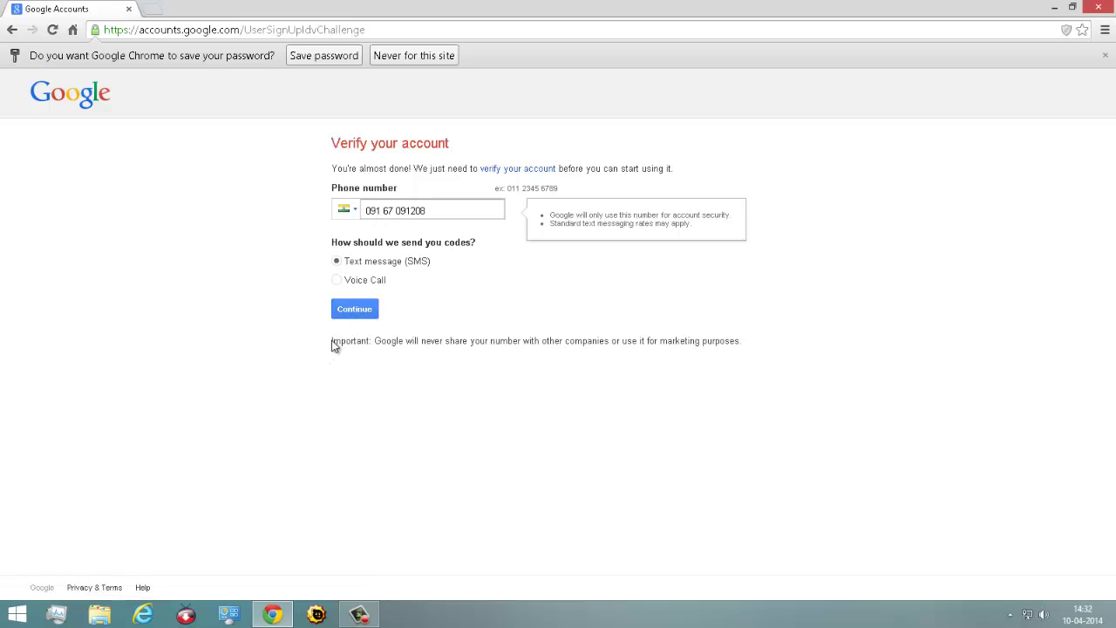
left_click(366, 308)
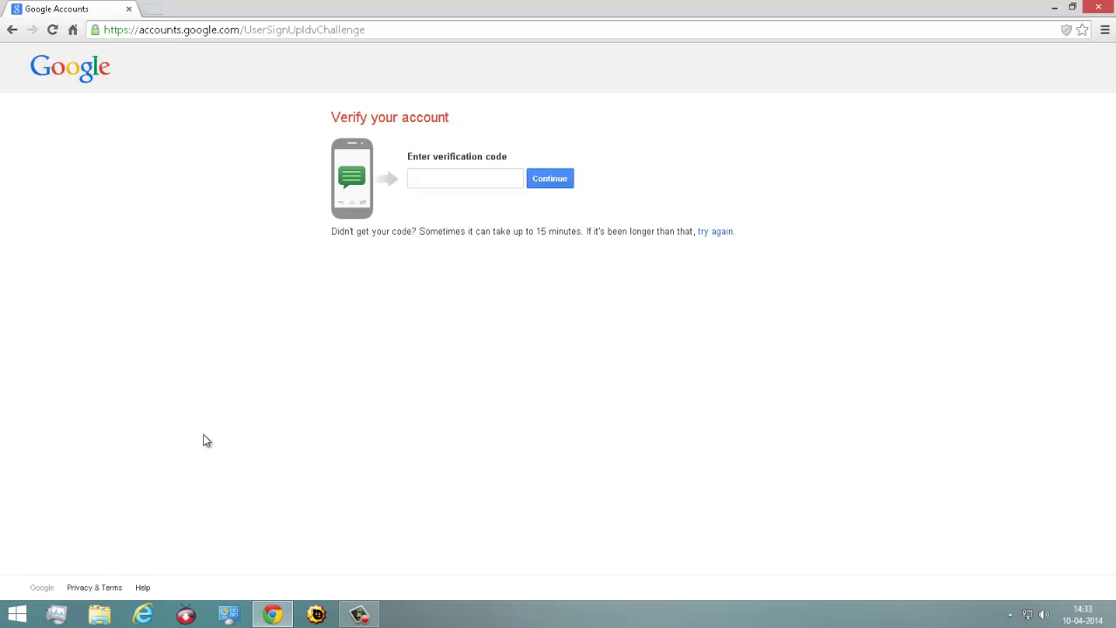
Step: Put the cursor in the Enter verification code box, ready for the texted code
left_click(466, 176)
left_click(466, 176)
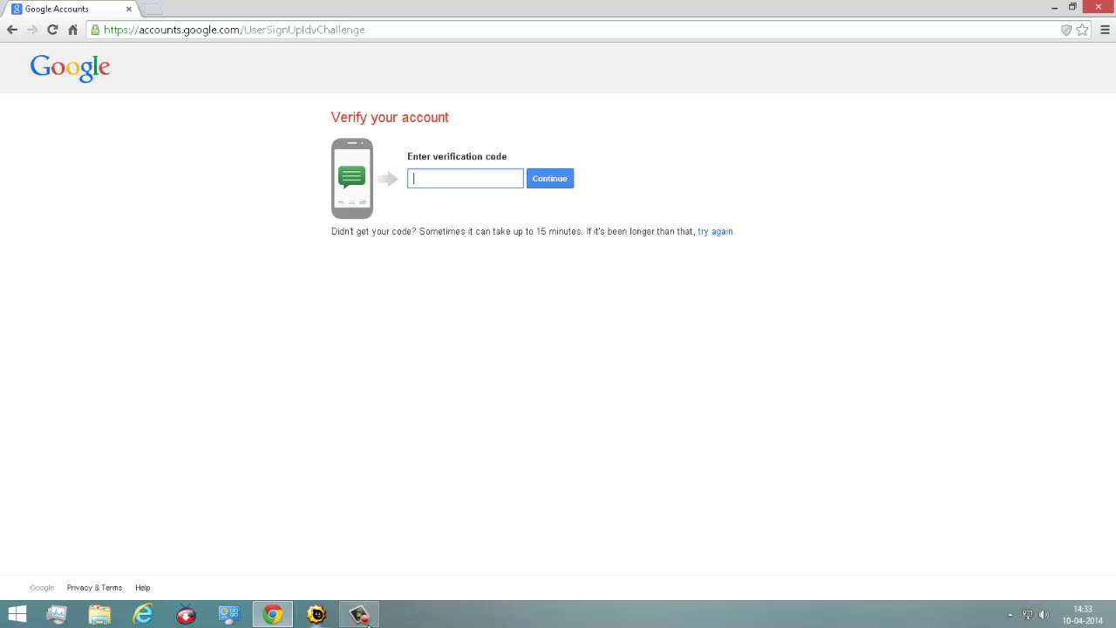
left_click(360, 615)
left_click(1056, 549)
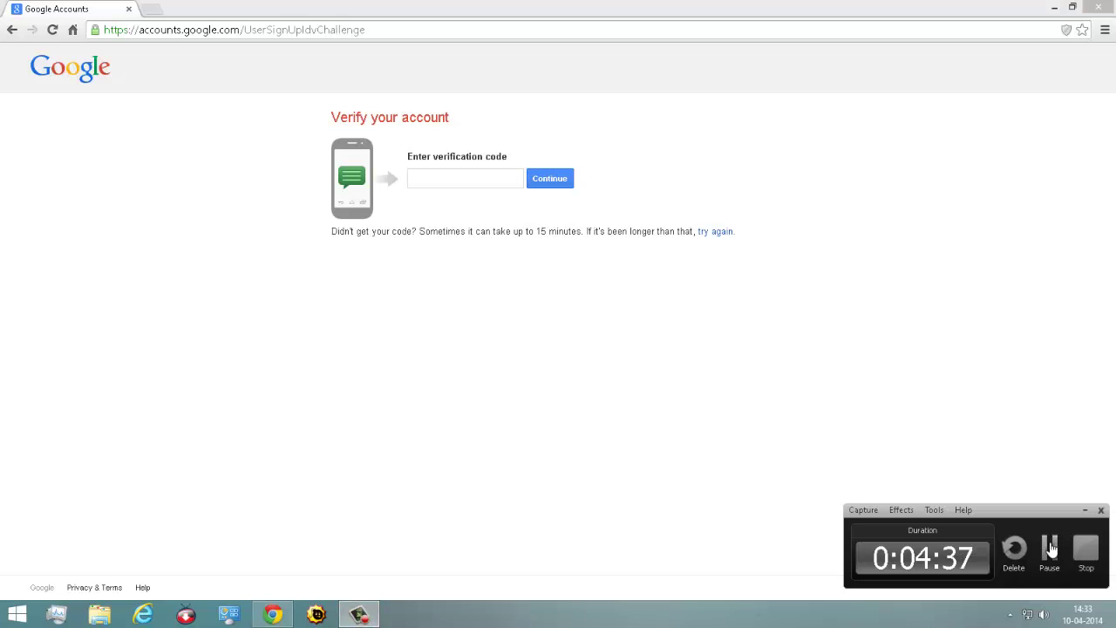
left_click(436, 181)
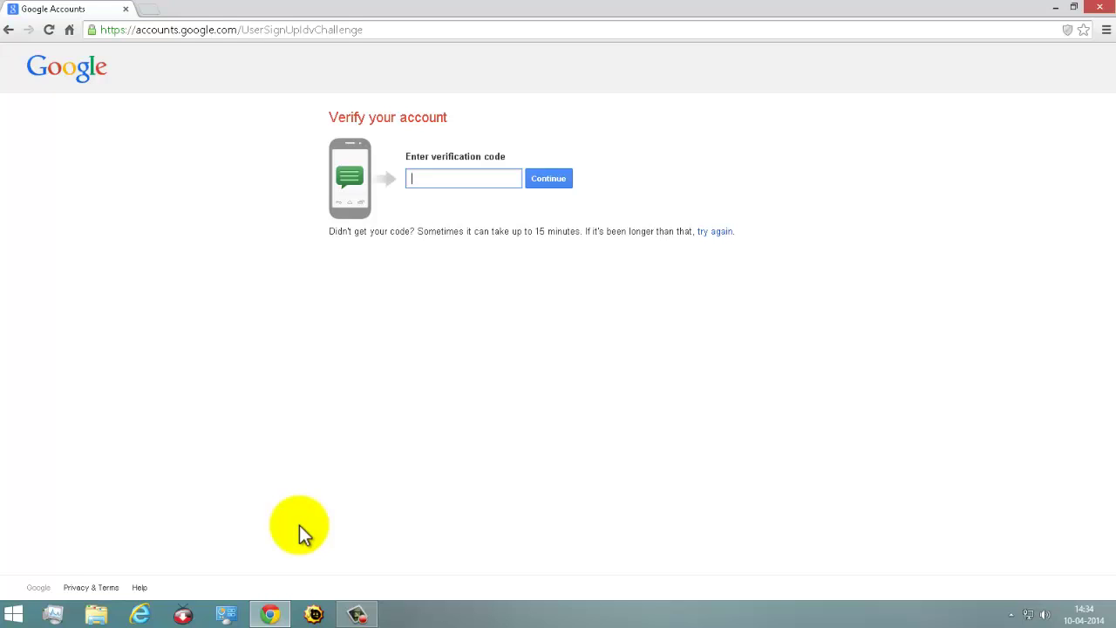
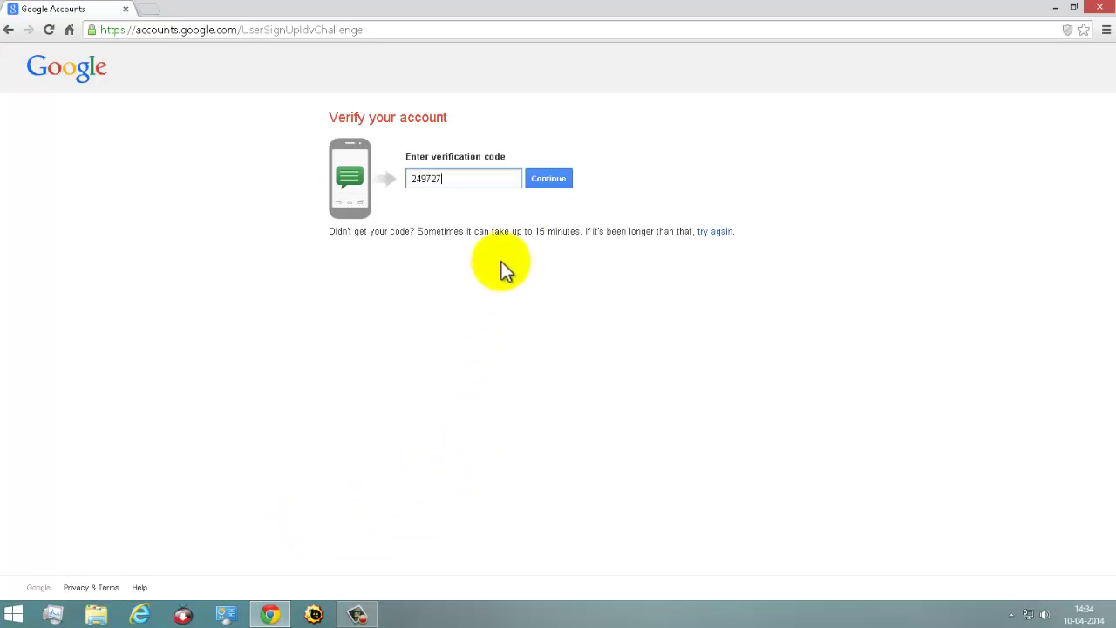
left_click(558, 178)
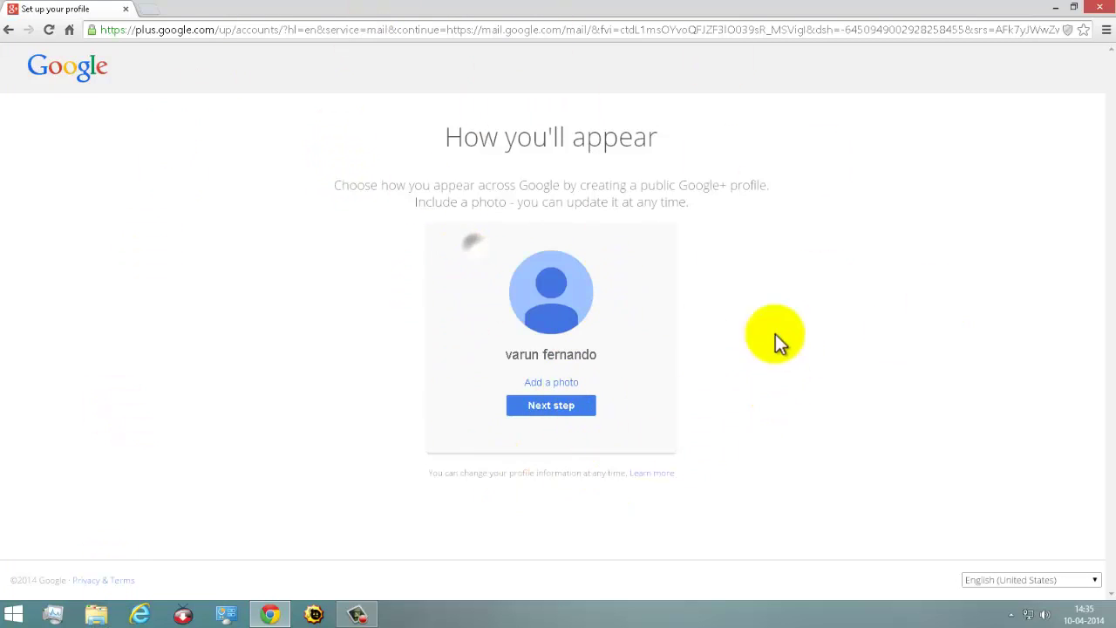
Step: Continue past the profile preview without a photo to reach the Welcome page
left_click(559, 401)
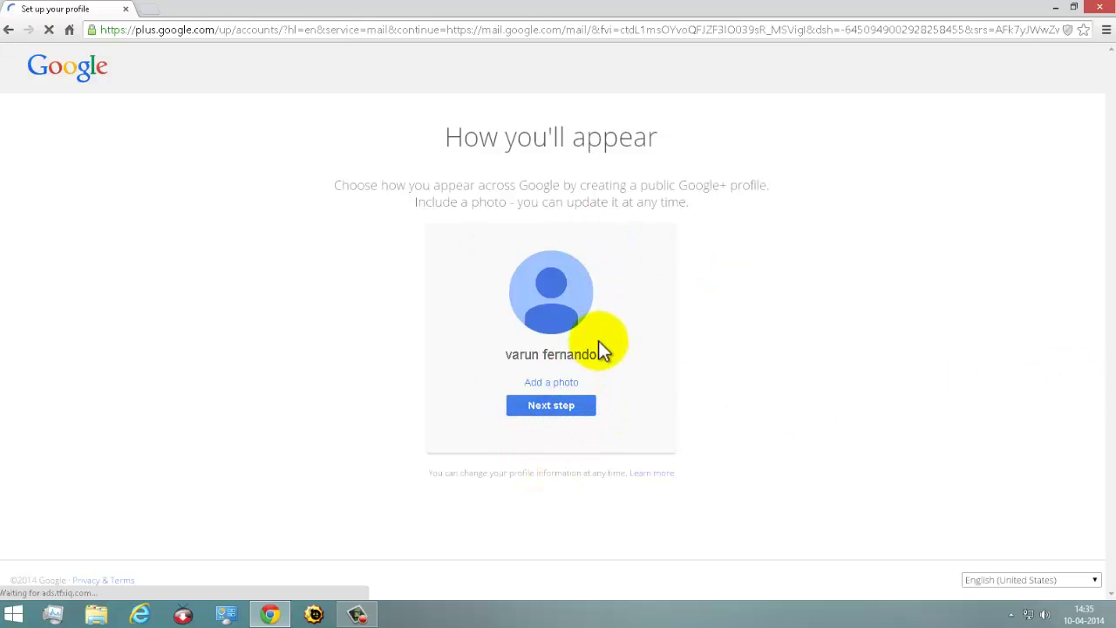
left_click(591, 411)
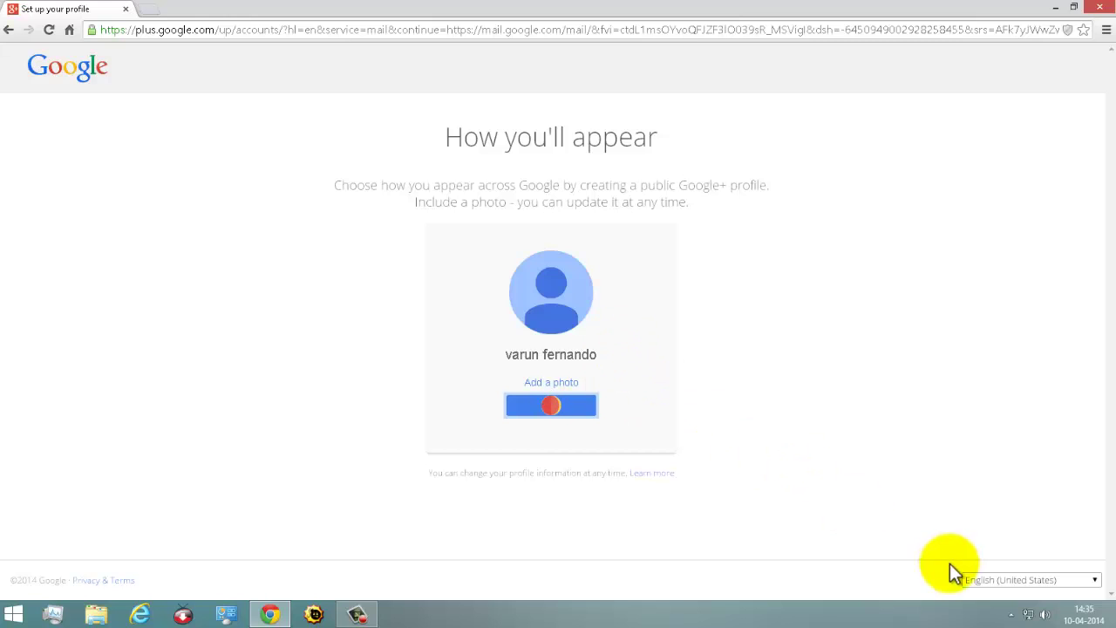
left_click(1011, 614)
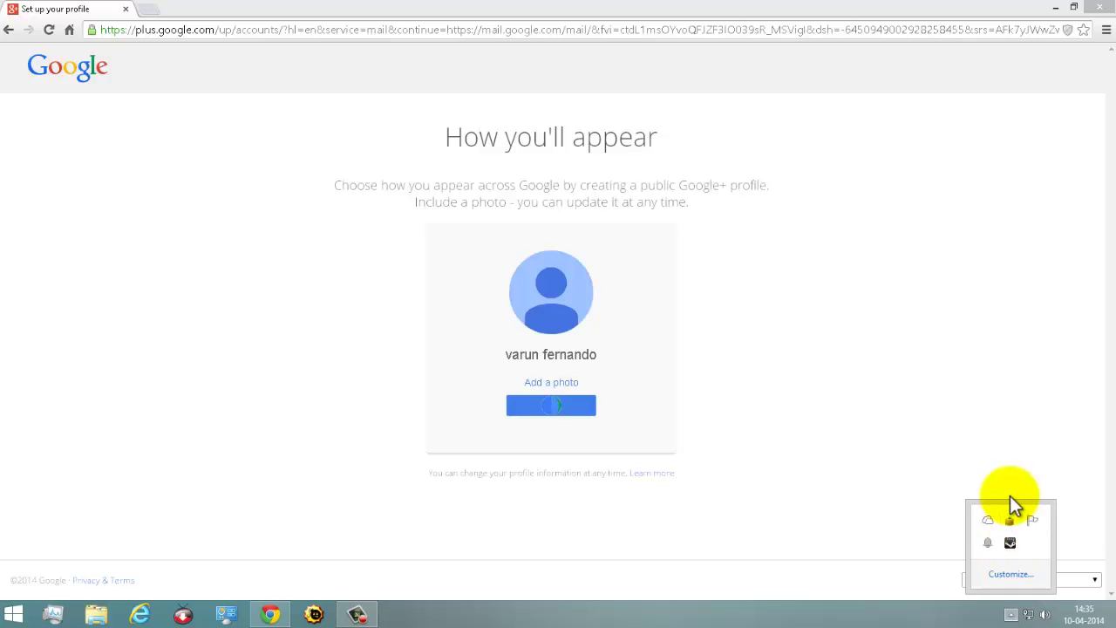
left_click(1010, 495)
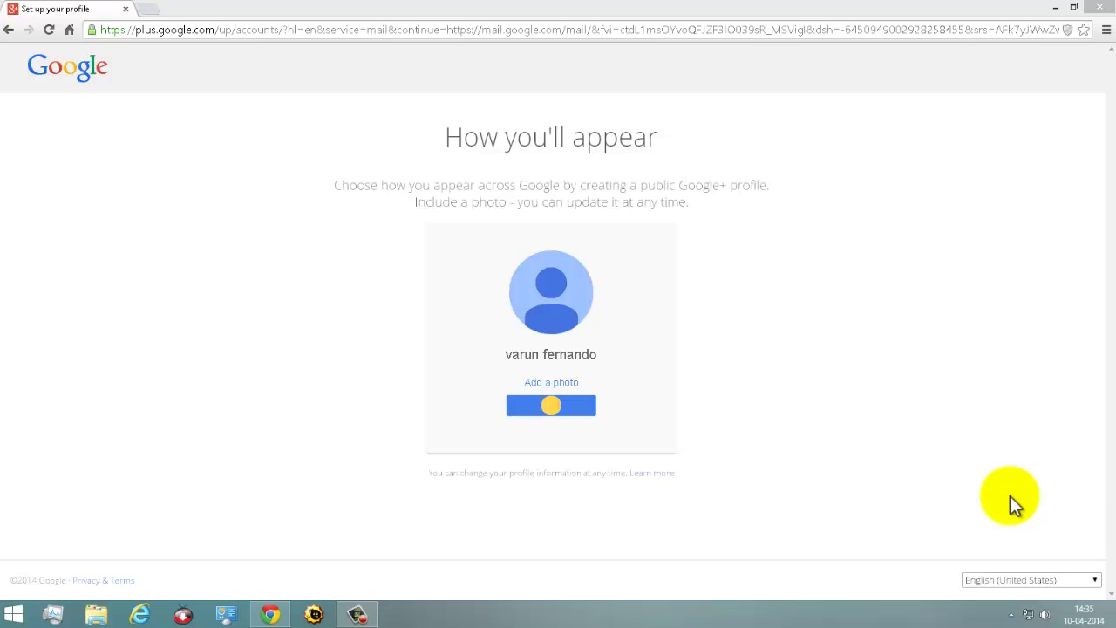
left_click(375, 613)
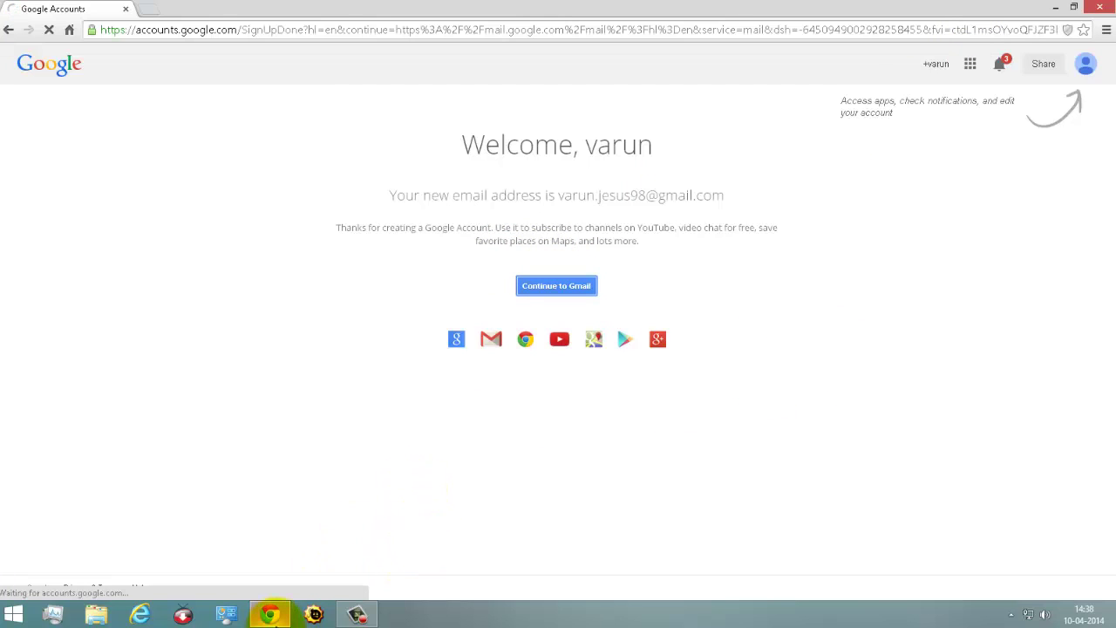
mouse_move(356, 615)
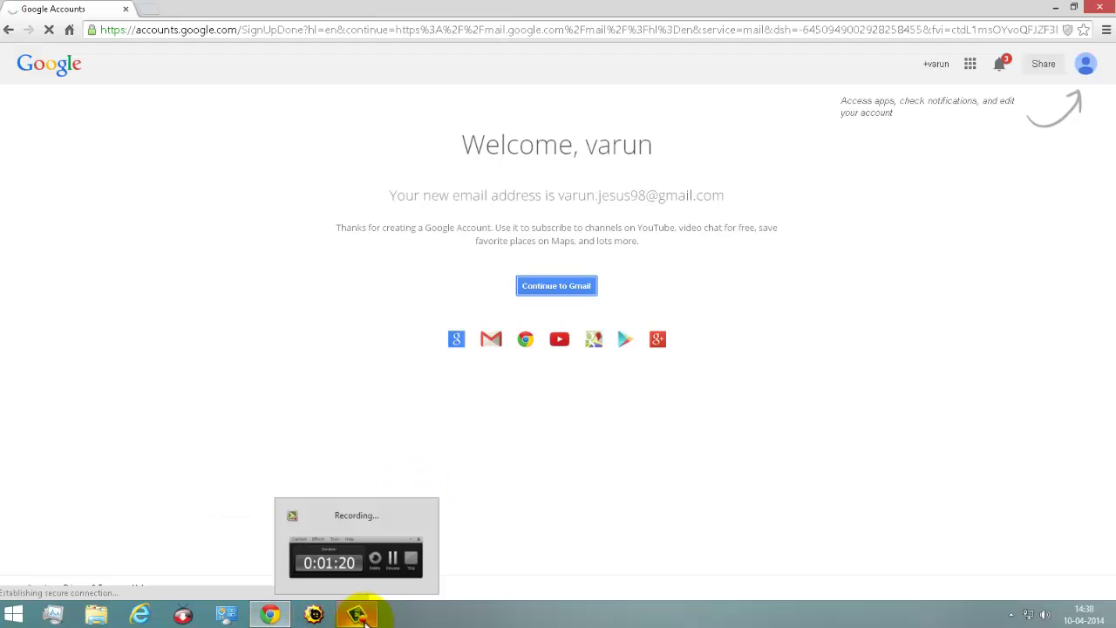
Step: Continue from the Welcome page into the new Gmail inbox
left_click(365, 619)
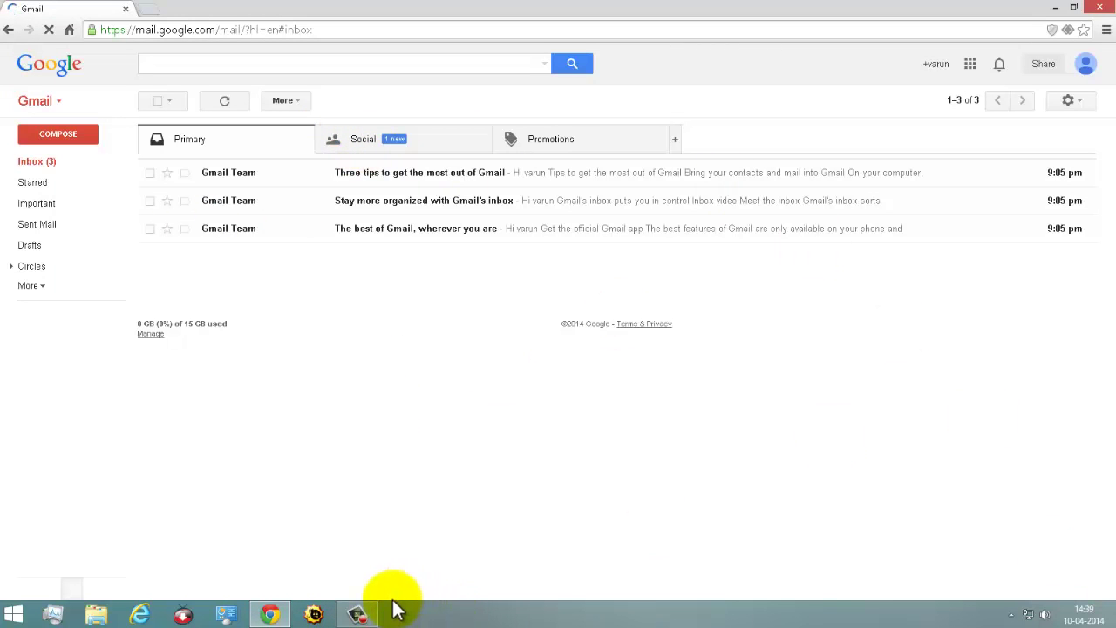
left_click(357, 614)
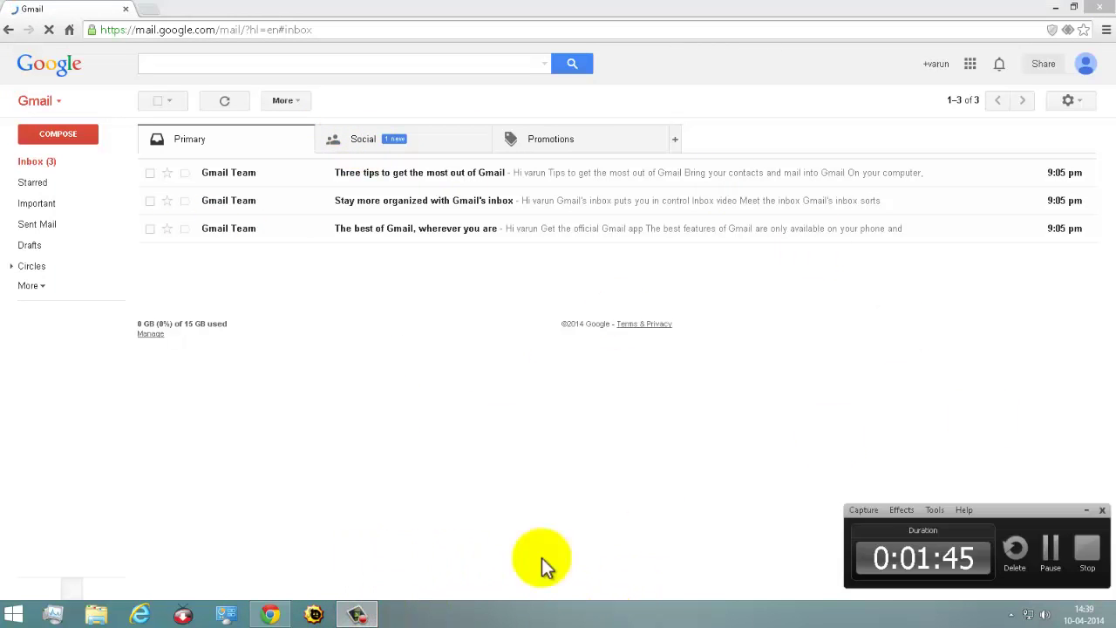